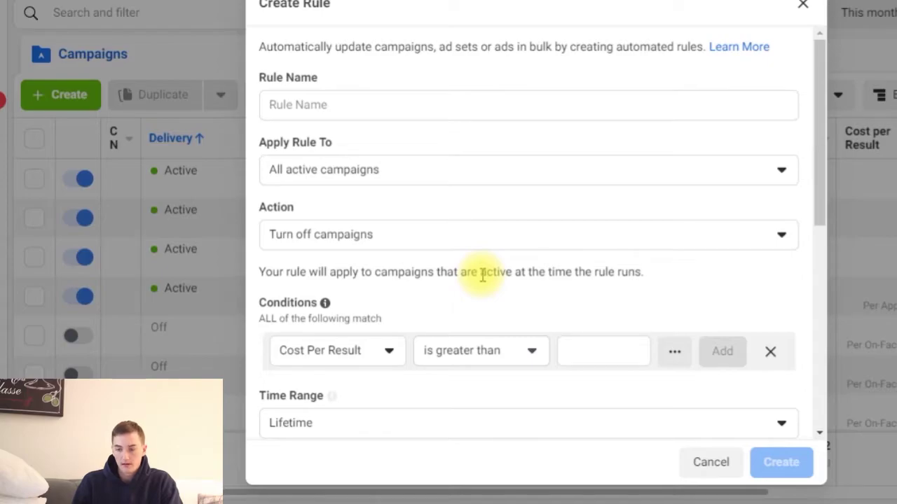
pyautogui.click(294, 112)
pyautogui.click(365, 180)
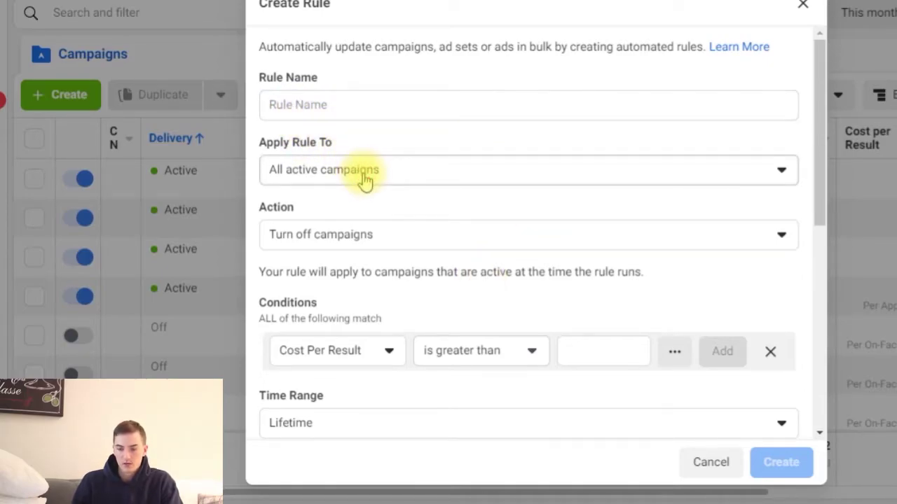
pyautogui.click(365, 180)
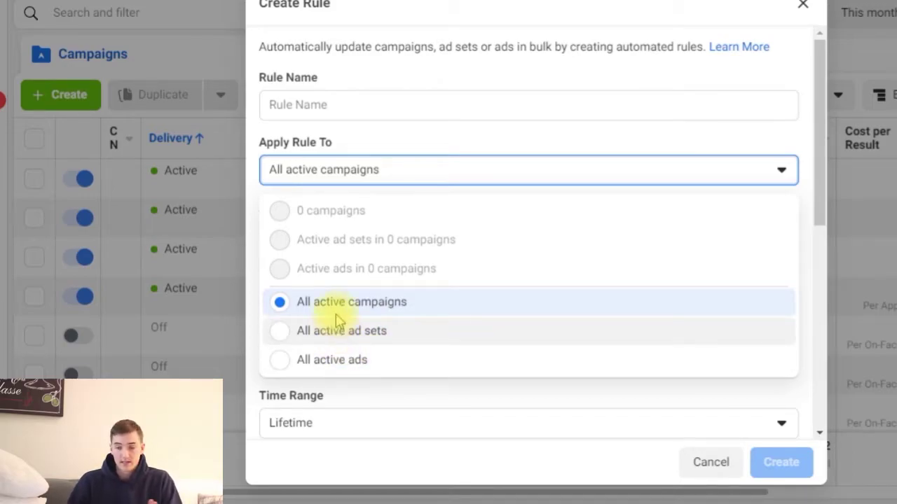
pyautogui.click(655, 473)
pyautogui.click(702, 476)
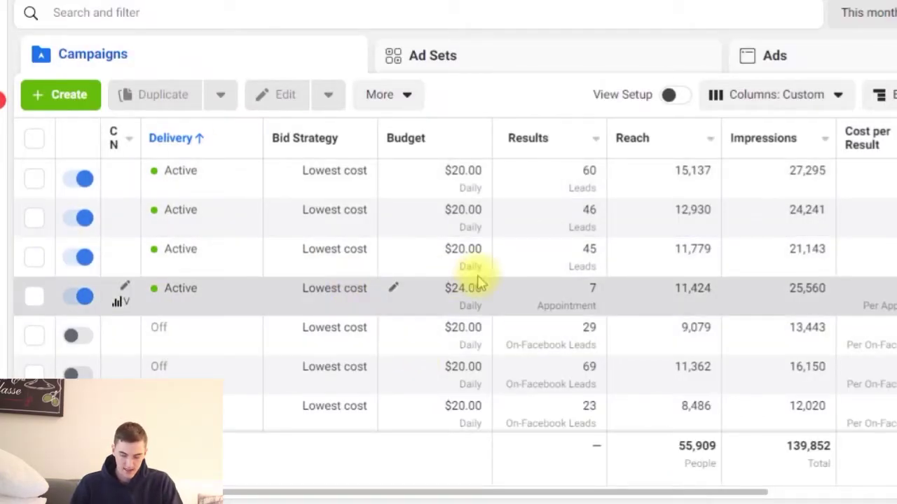
# Select the three active campaigns with a $20.00 daily budget and start a new automated rule for them.
pyautogui.hscroll(4, 867, 161)
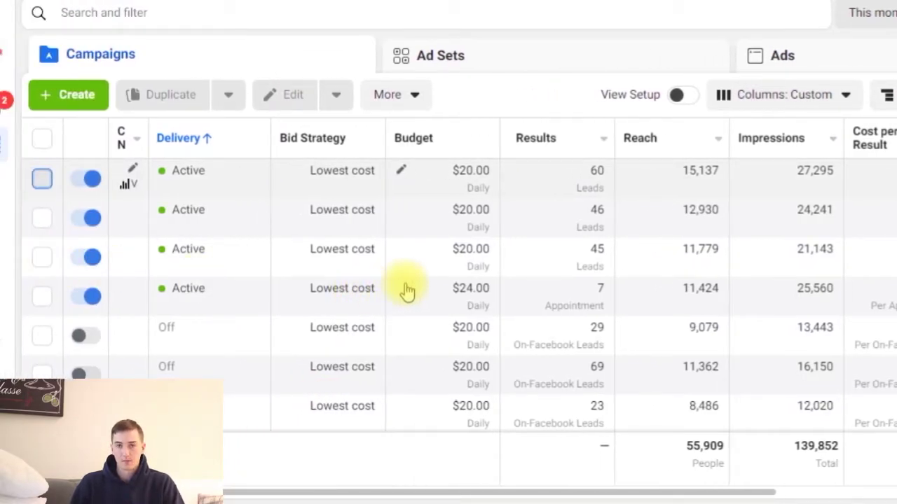
pyautogui.keyDown('shift'); pyautogui.click(452, 251); pyautogui.keyUp('shift')
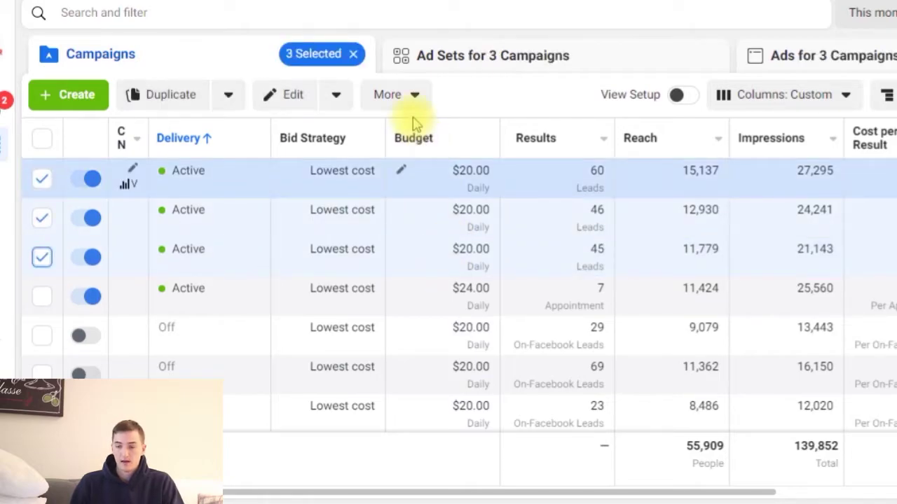
pyautogui.click(405, 98)
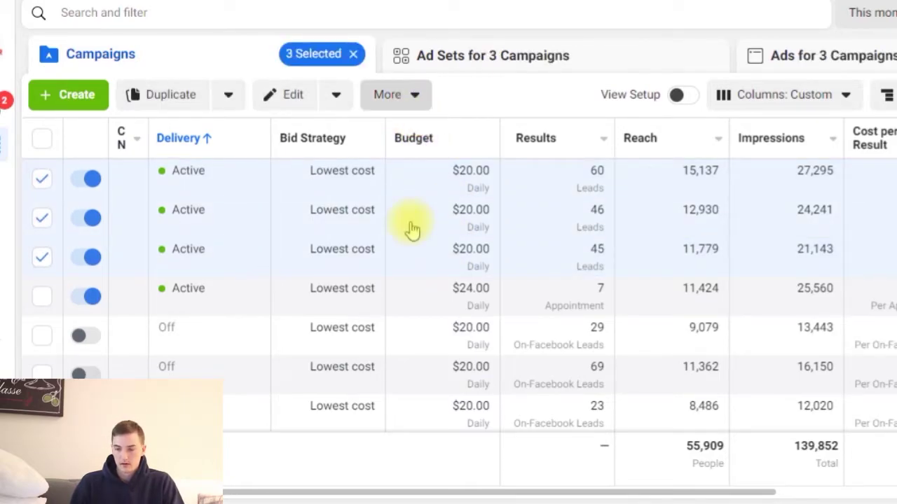
pyautogui.scroll(-1, 396, 315)
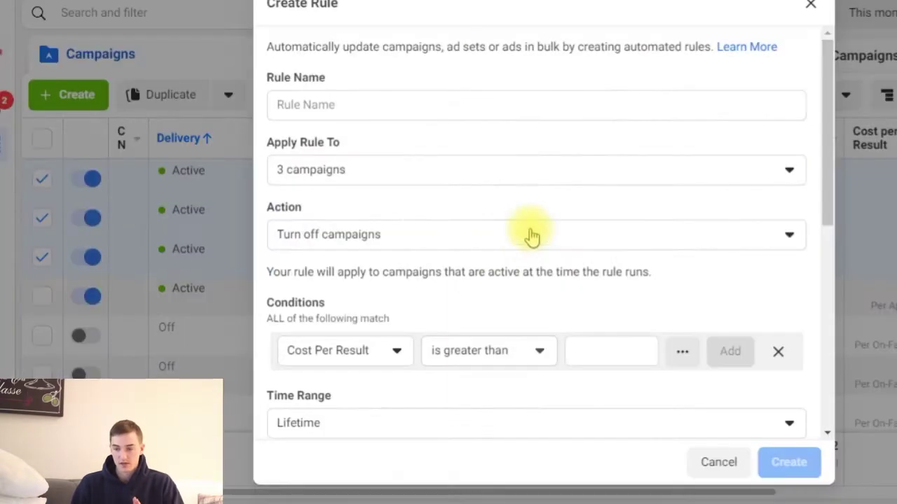
# Name the rule "Scale up" and apply it to active ad sets in 3 campaigns.
pyautogui.click(396, 105)
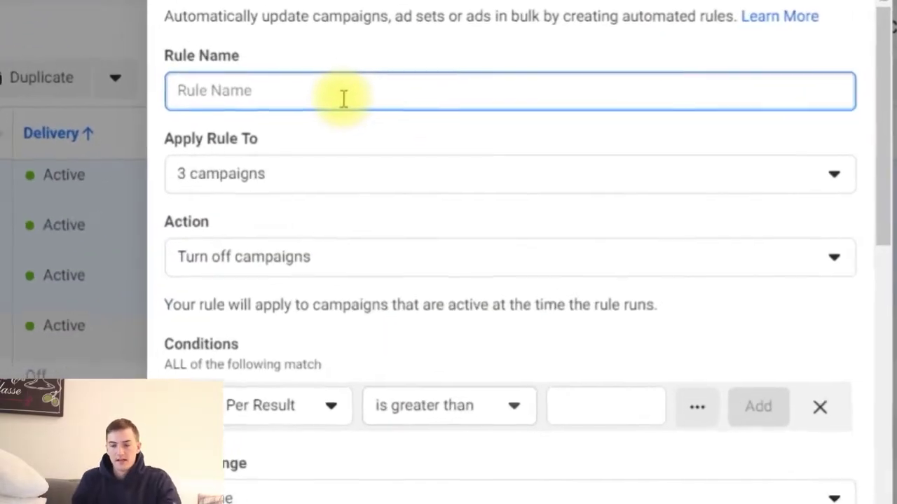
pyautogui.write('Scale up')
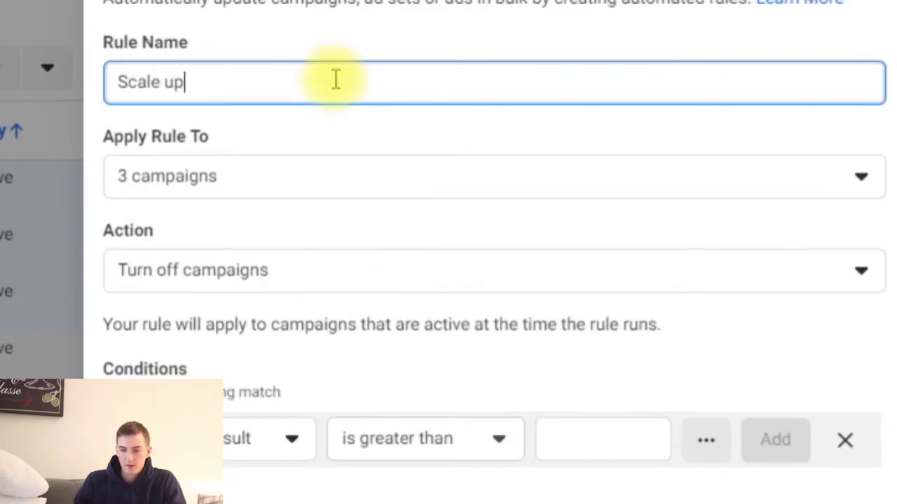
pyautogui.click(315, 176)
pyautogui.click(272, 178)
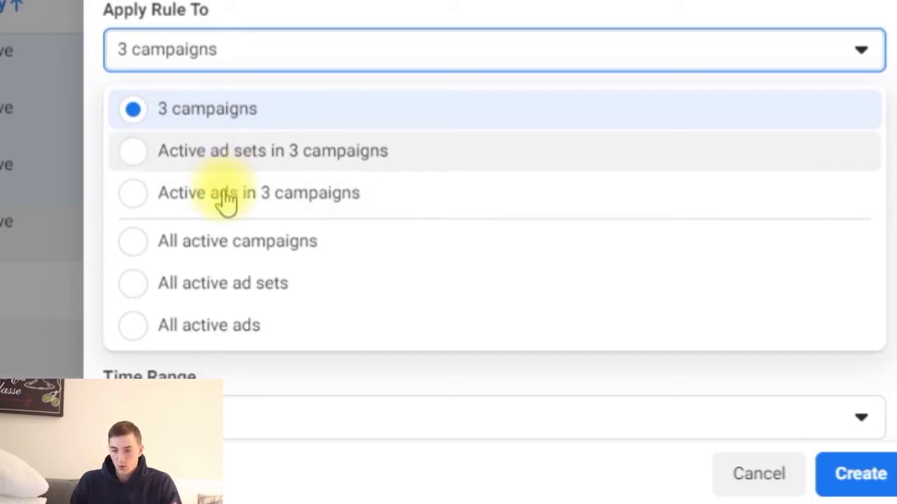
pyautogui.click(241, 159)
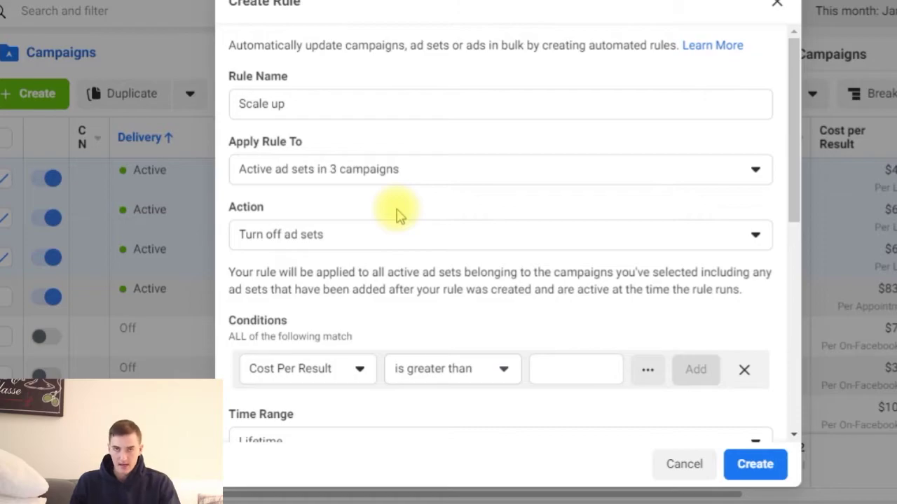
# Set the rule's action to Increase daily budget by, with Active ad sets in 3 campaigns as its scope.
pyautogui.click(367, 184)
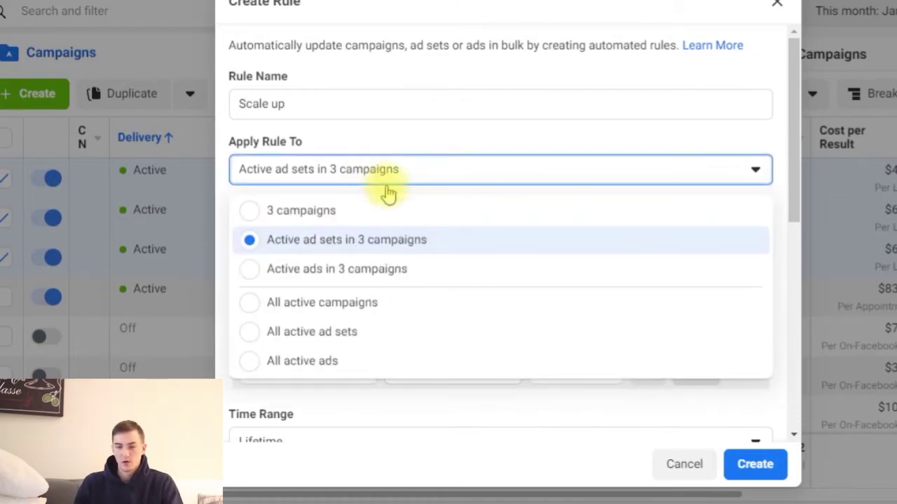
pyautogui.click(364, 217)
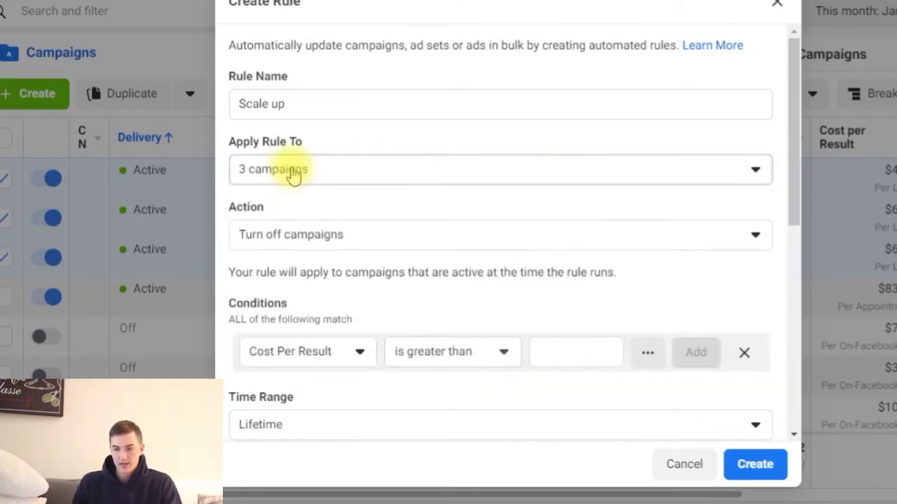
pyautogui.click(344, 238)
pyautogui.click(334, 110)
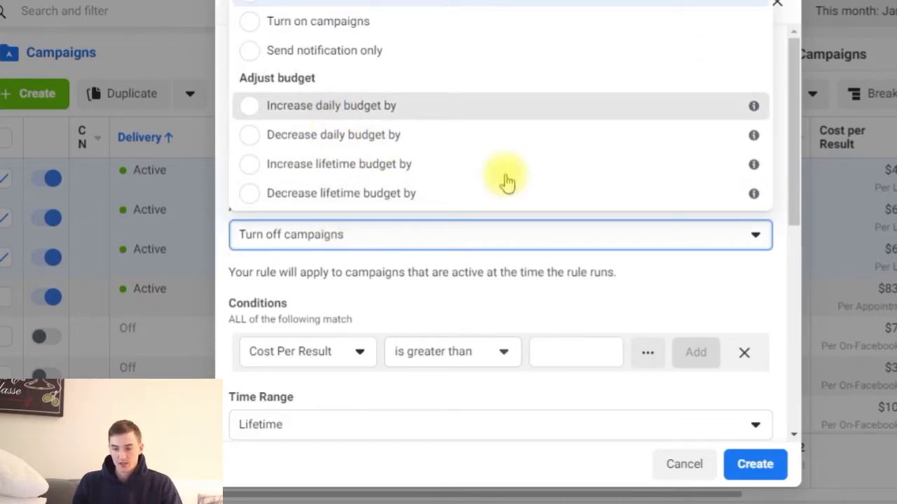
pyautogui.click(311, 176)
pyautogui.click(319, 240)
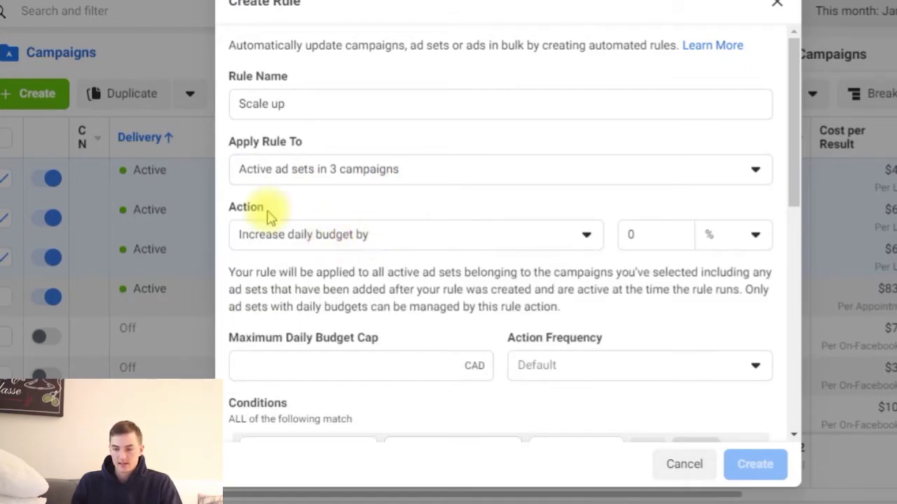
# Set the daily budget increase to 10% and the maximum daily budget cap to 150 CAD.
pyautogui.click(669, 236)
pyautogui.write('10')
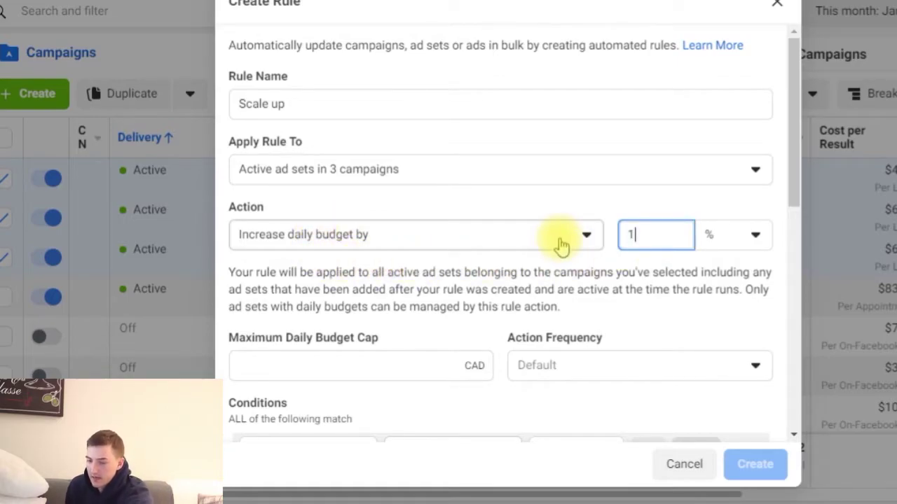
pyautogui.click(596, 209)
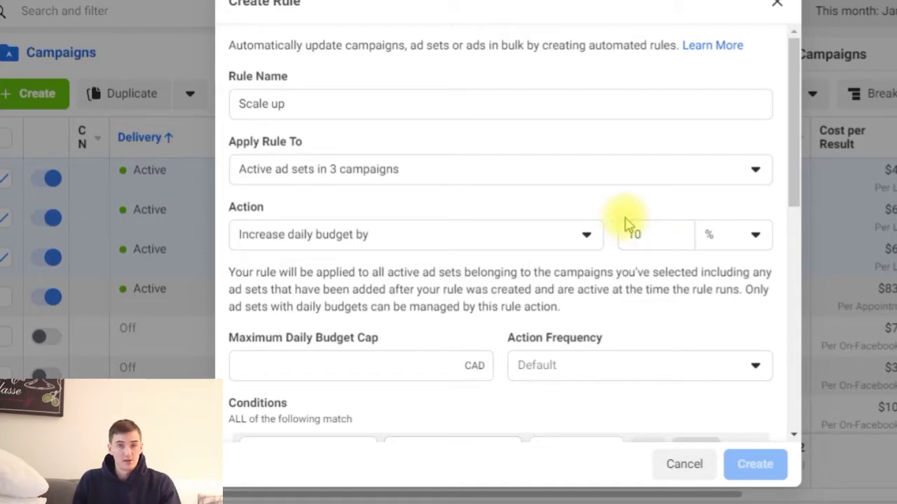
pyautogui.scroll(-2, 359, 256)
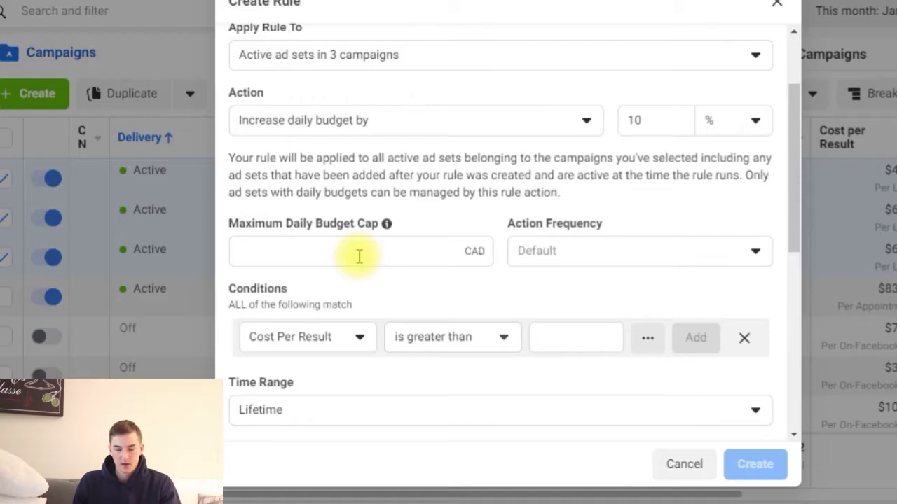
pyautogui.click(359, 257)
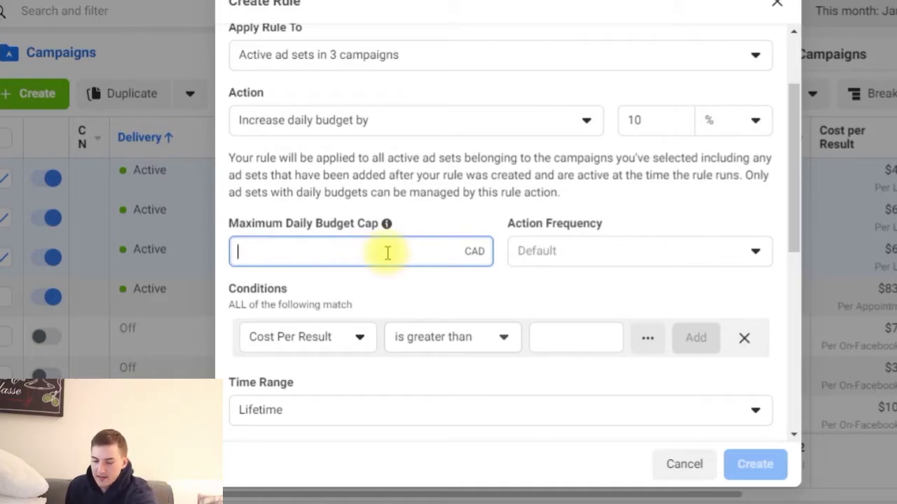
pyautogui.write('150')
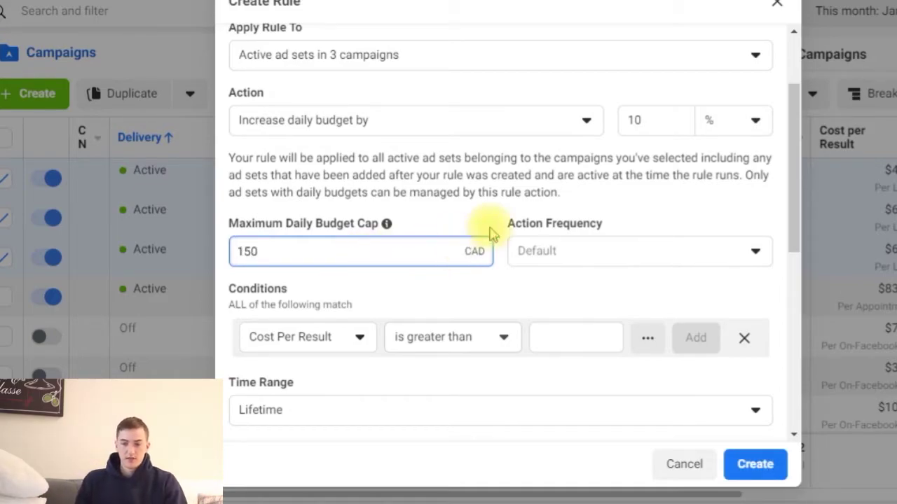
pyautogui.click(490, 234)
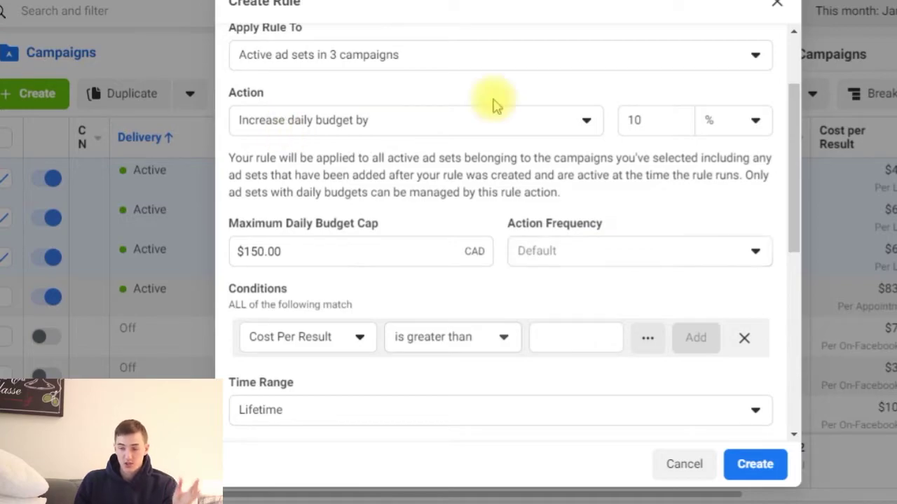
# Set the action frequency to Once Daily.
pyautogui.click(597, 262)
pyautogui.click(605, 301)
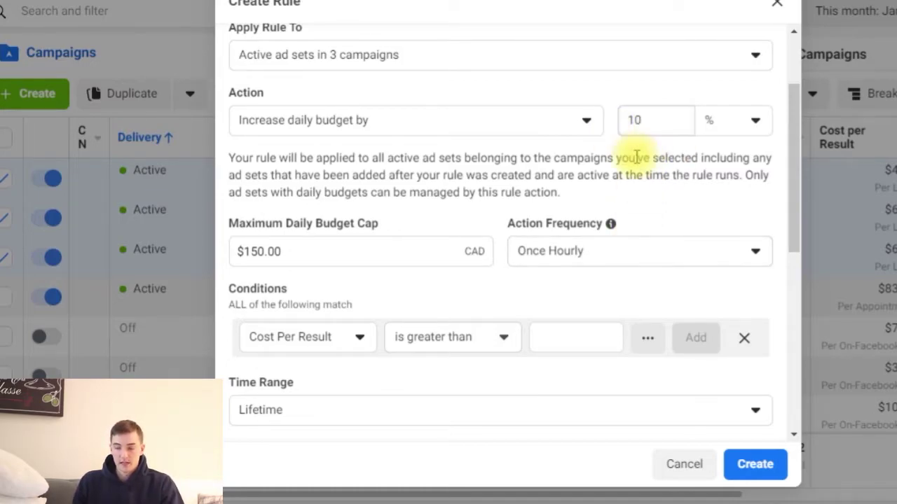
pyautogui.click(644, 260)
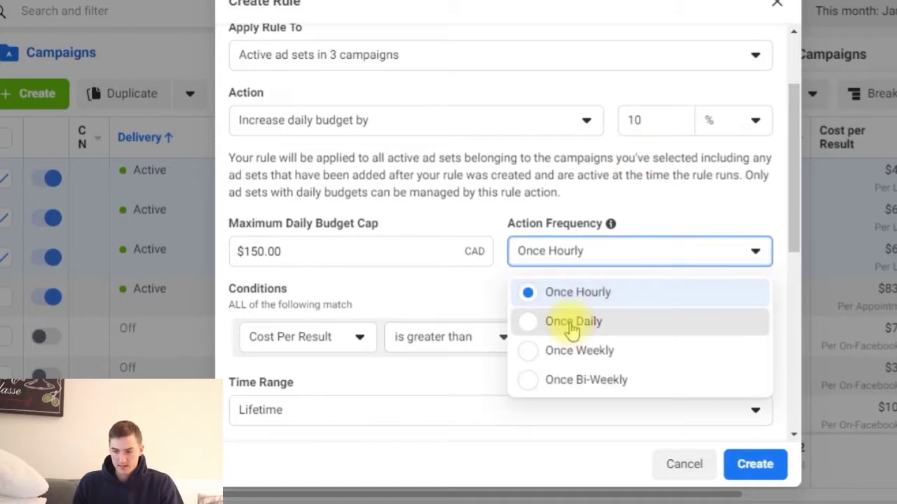
pyautogui.click(573, 323)
# Switch the Cost Per Result condition to "is smaller than" and open its value for editing.
pyautogui.scroll(-3, 518, 304)
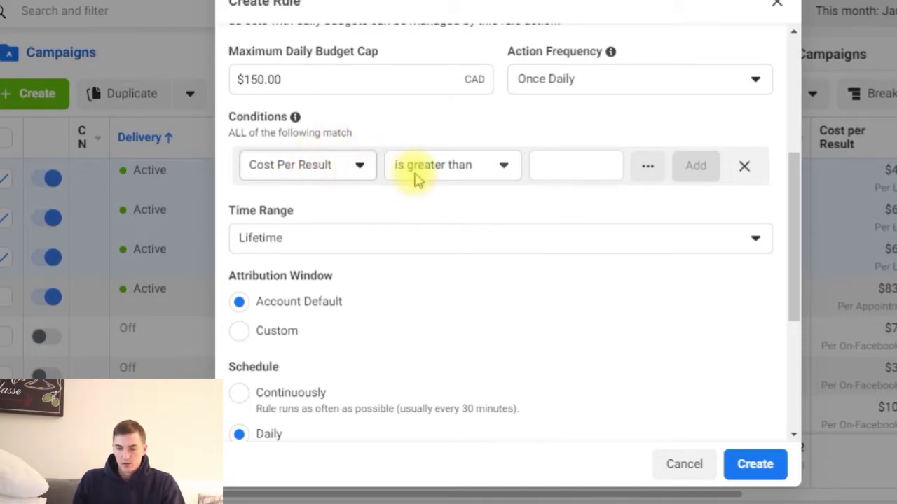
pyautogui.click(452, 176)
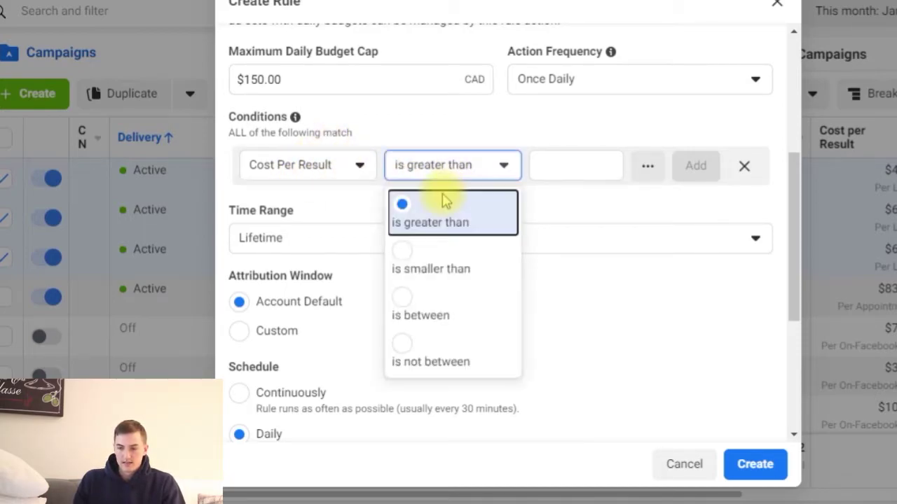
pyautogui.click(437, 269)
pyautogui.click(562, 164)
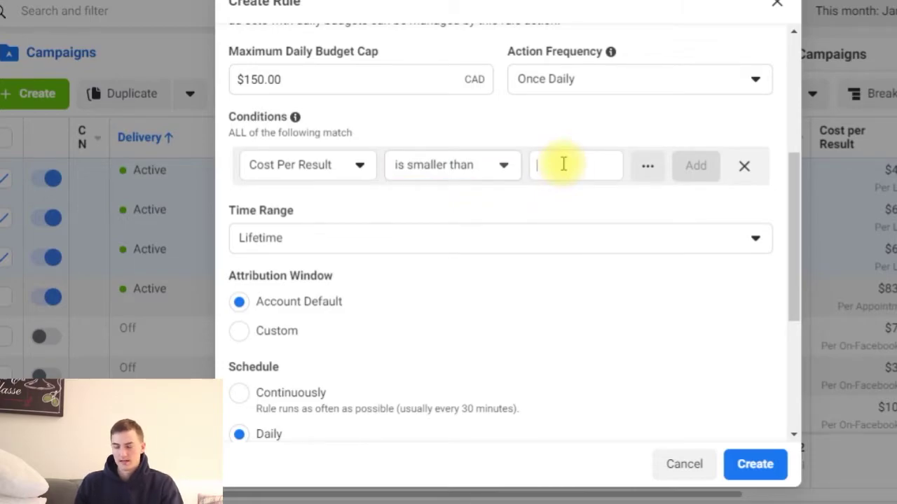
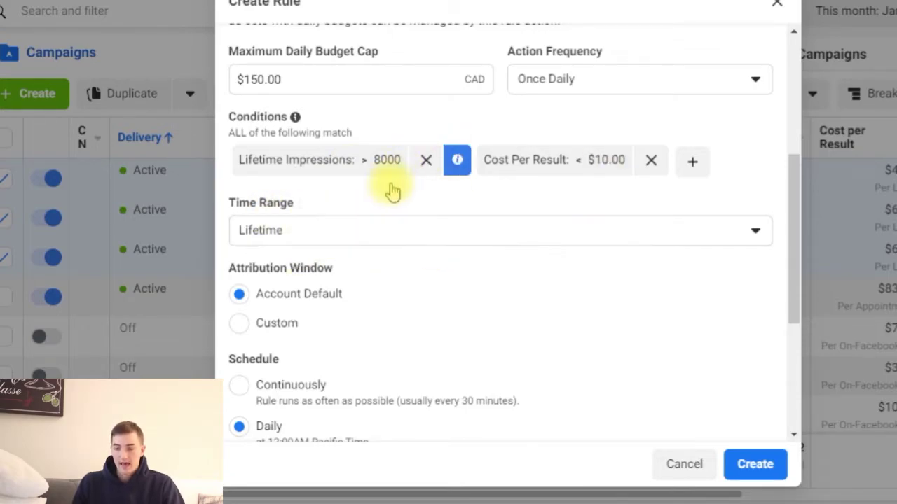
# Set the rule's time range to Last 7 days.
pyautogui.scroll(5, 560, 220)
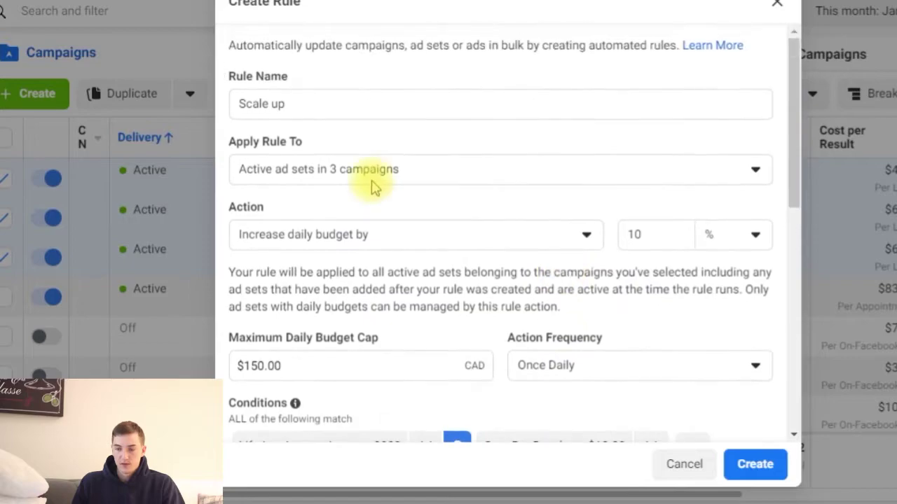
pyautogui.scroll(-3, 434, 241)
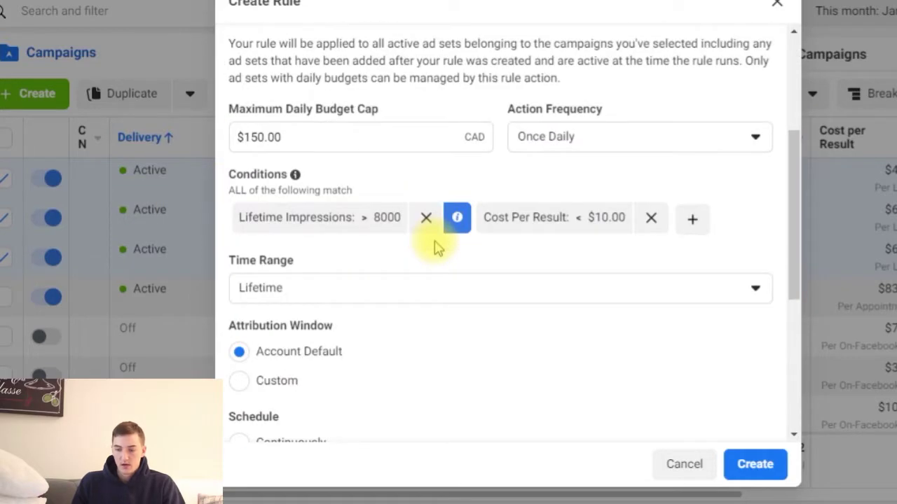
pyautogui.click(426, 292)
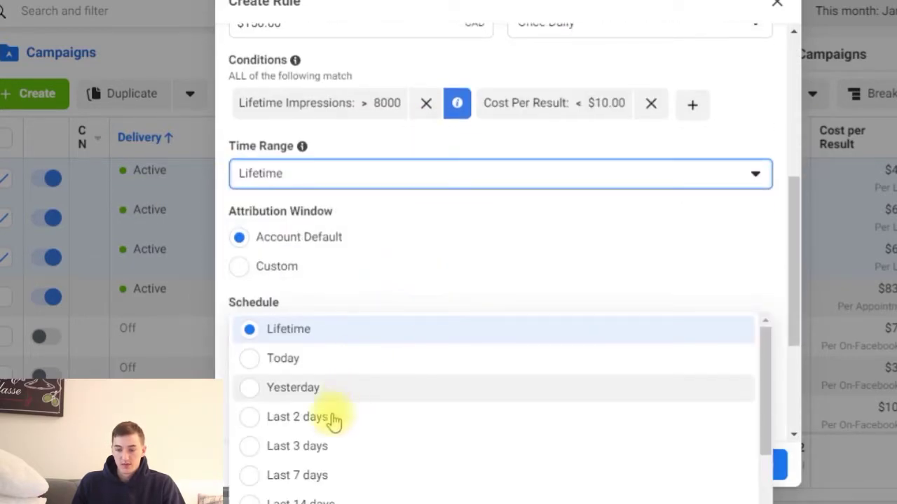
pyautogui.click(324, 483)
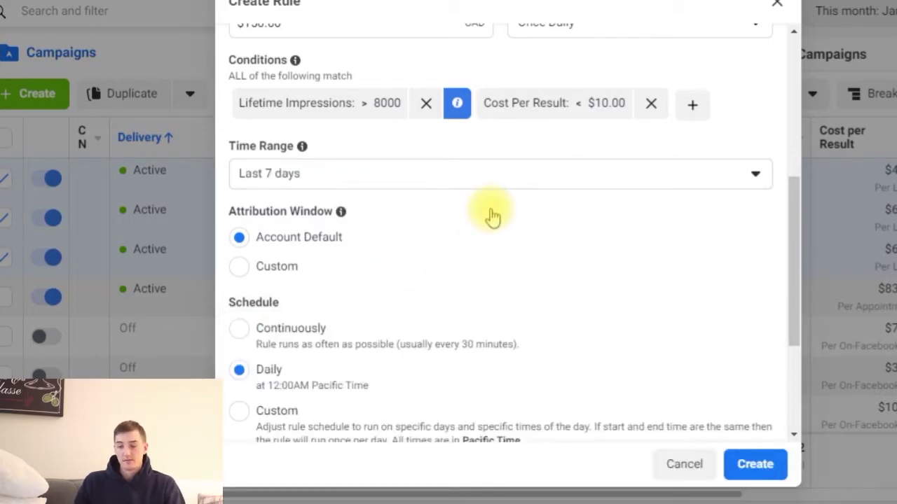
pyautogui.scroll(1, 477, 210)
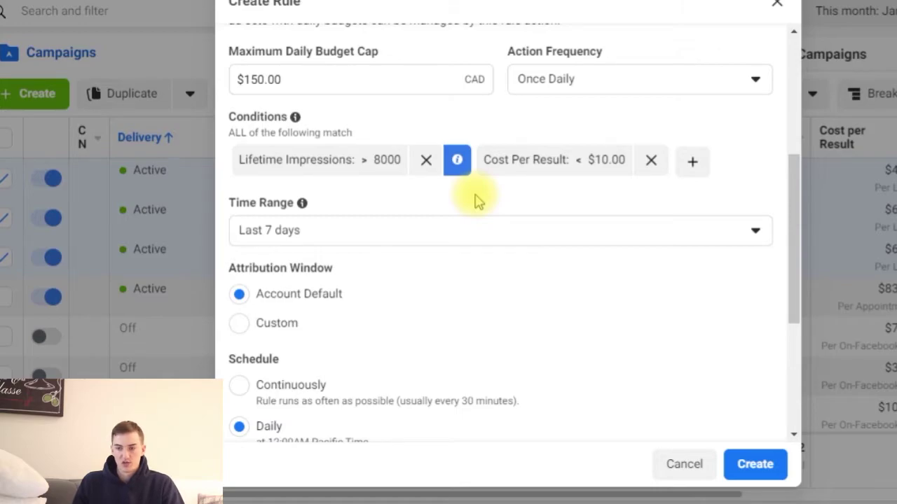
pyautogui.scroll(-3, 475, 201)
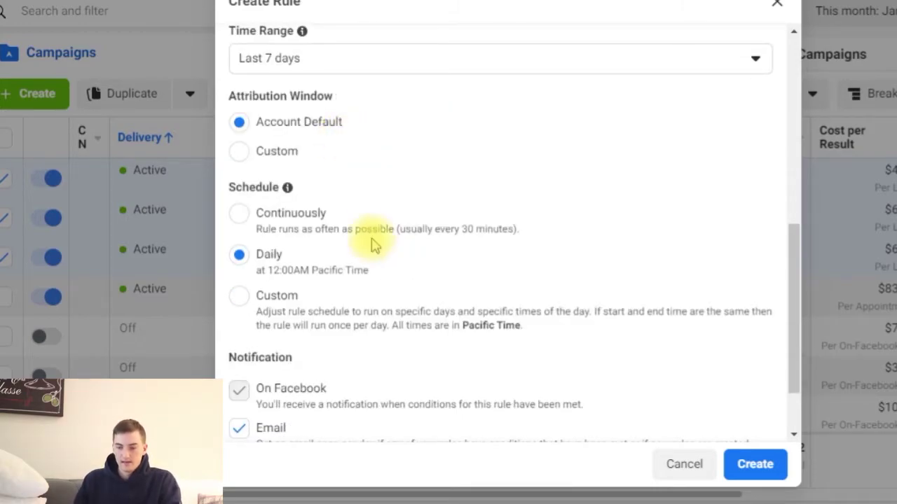
pyautogui.scroll(-1, 371, 246)
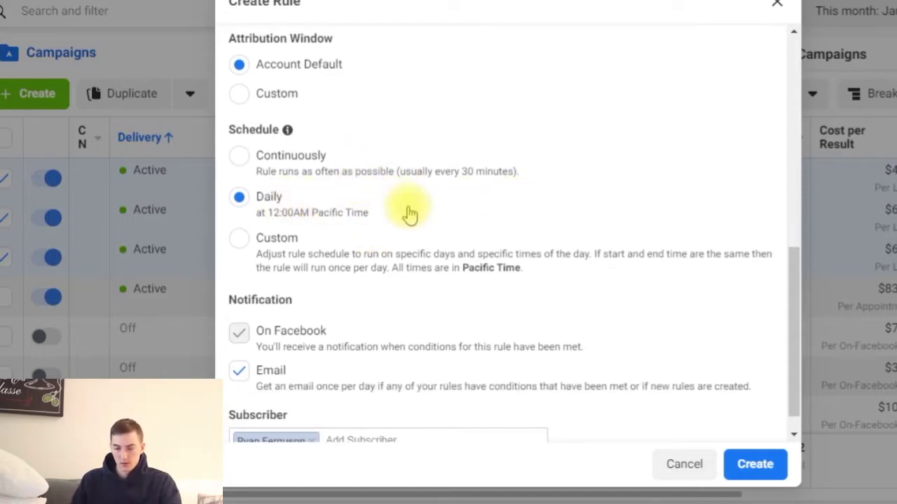
pyautogui.scroll(1, 356, 244)
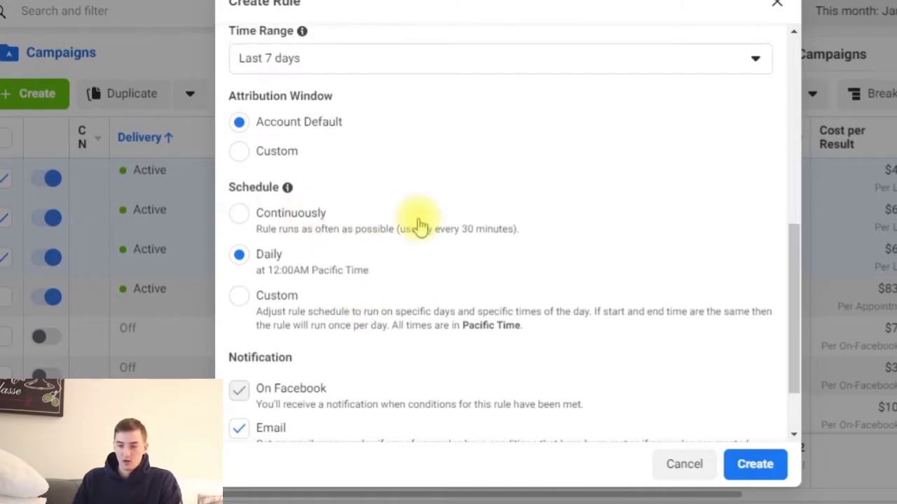
# Turn off the email notification for the Scale up rule.
pyautogui.scroll(2, 436, 247)
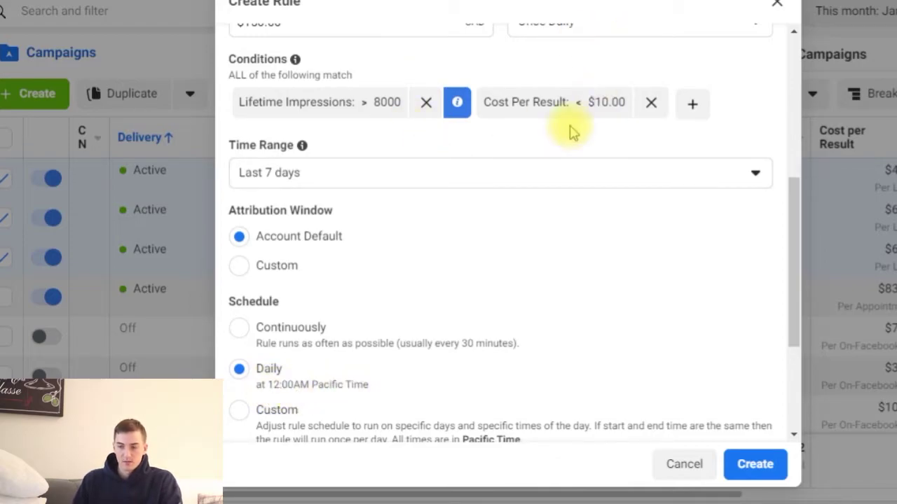
pyautogui.scroll(3, 571, 129)
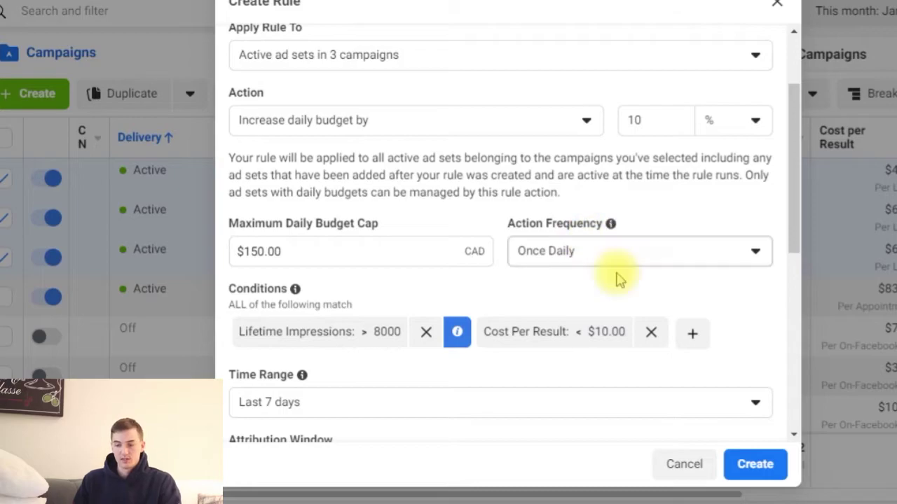
pyautogui.scroll(2, 500, 110)
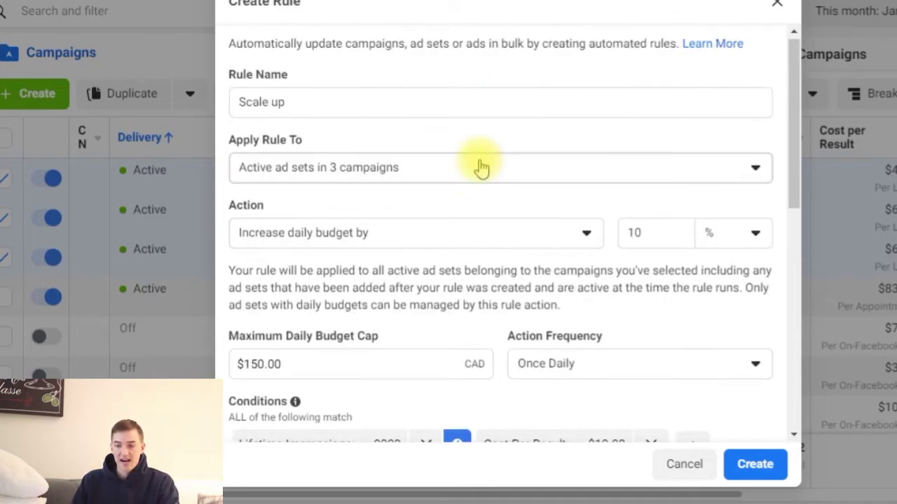
pyautogui.scroll(-10, 427, 255)
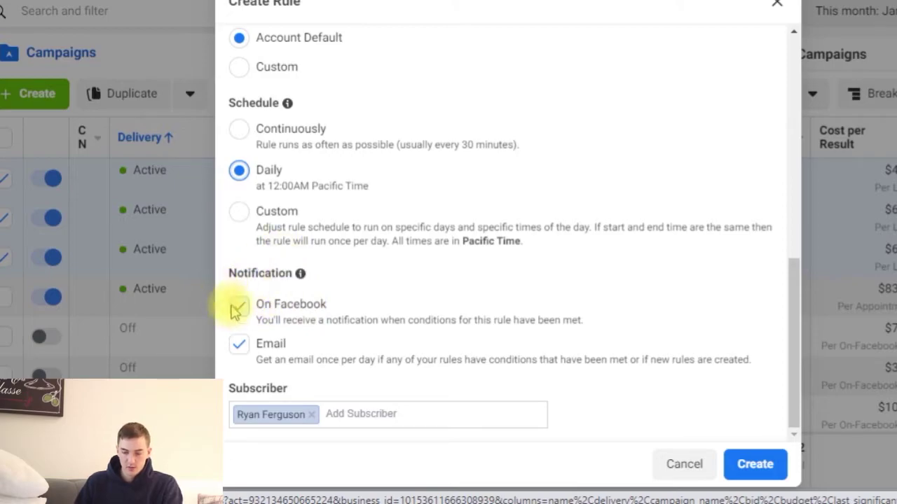
pyautogui.click(238, 344)
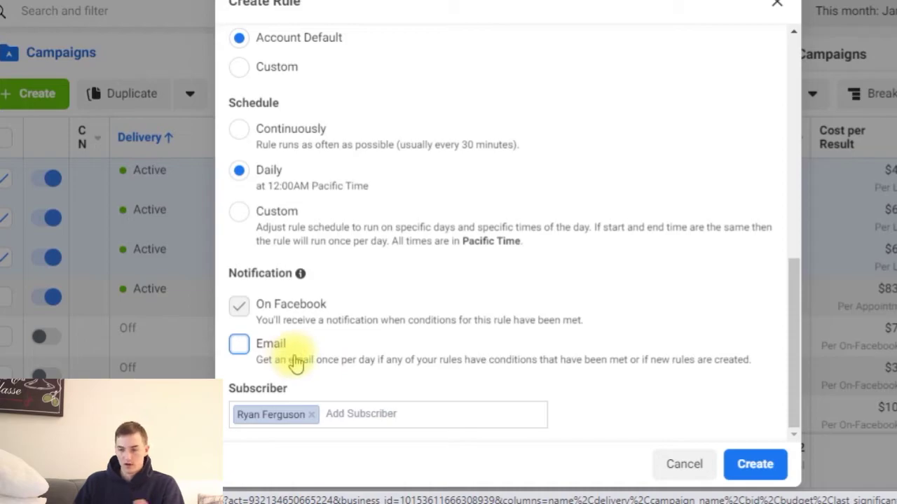
pyautogui.scroll(5, 645, 351)
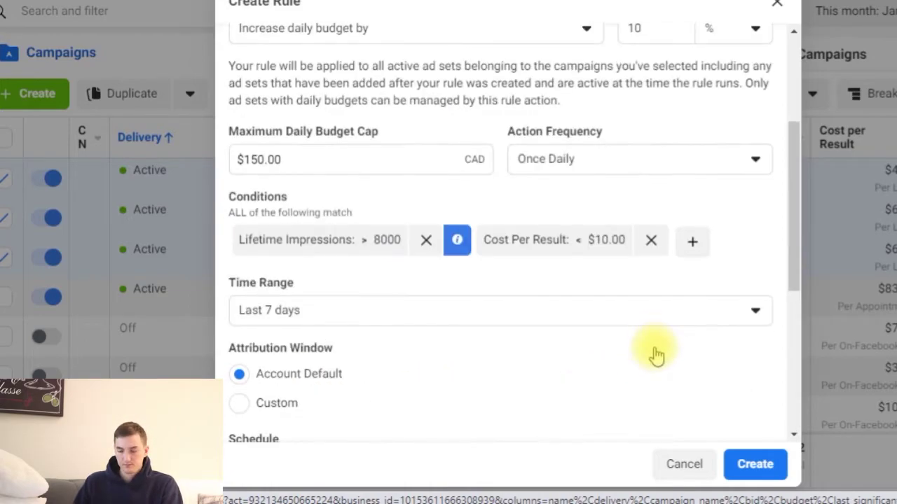
pyautogui.scroll(-5, 652, 353)
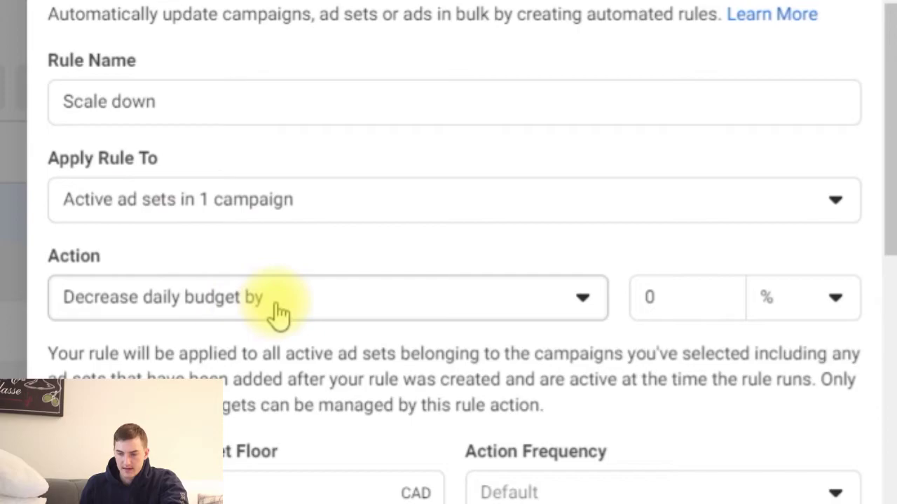
# Set the Scale down rule's action to decrease the daily budget by 10%.
pyautogui.scroll(-1, 266, 308)
pyautogui.click(122, 216)
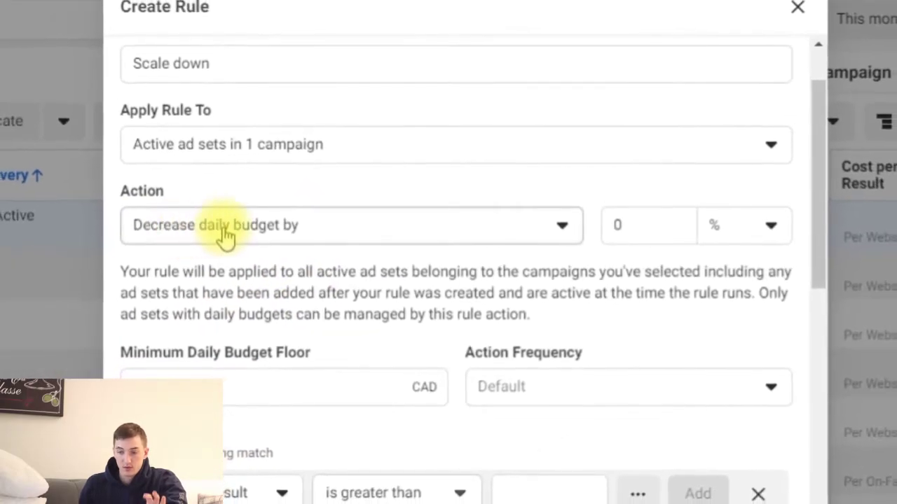
pyautogui.click(261, 182)
pyautogui.moveTo(625, 226); pyautogui.dragTo(561, 227)
pyautogui.write('10')
# Set the minimum daily budget floor to 5 CAD and the action frequency to Once Daily.
pyautogui.scroll(-1, 560, 227)
pyautogui.click(378, 243)
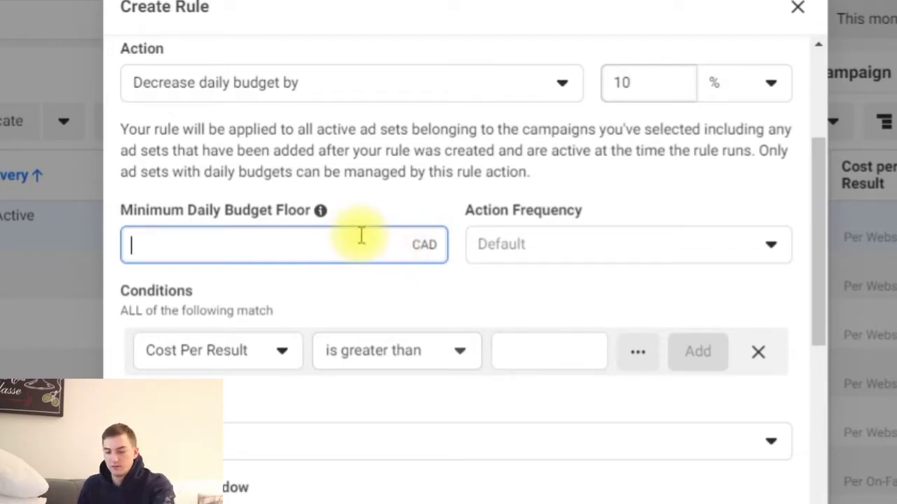
pyautogui.write('5')
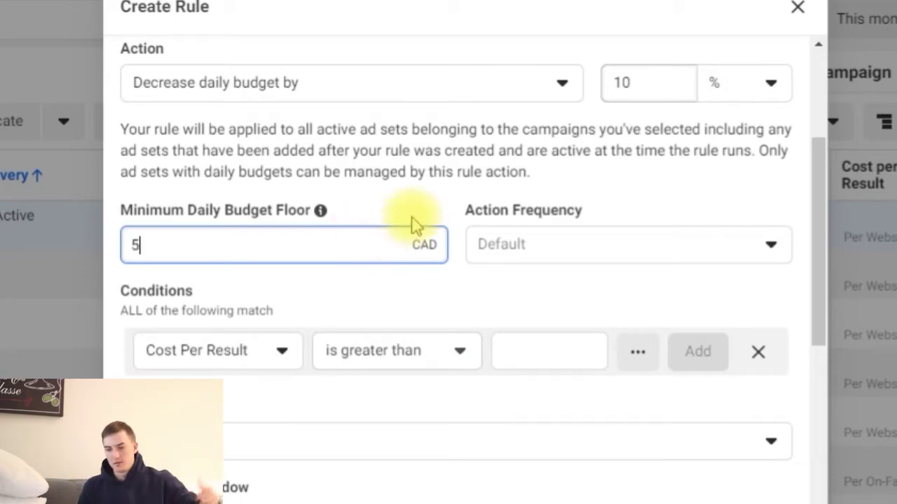
pyautogui.press('Return')
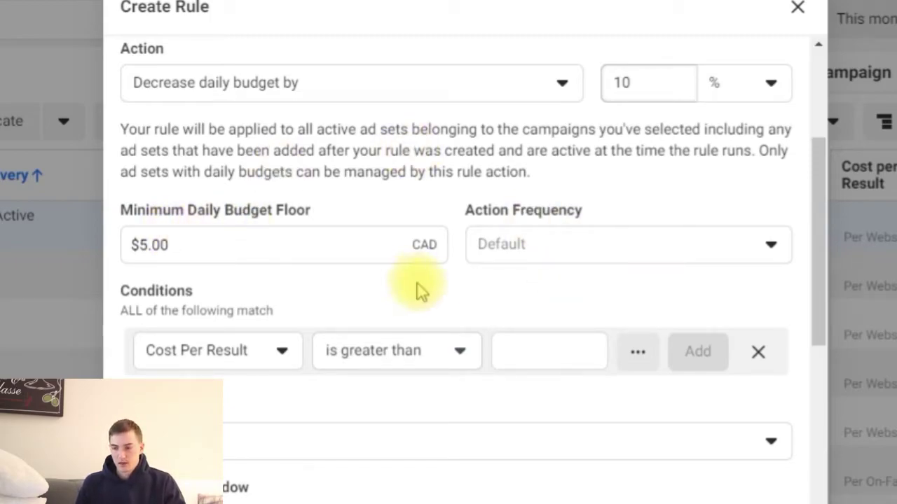
pyautogui.click(532, 245)
pyautogui.click(569, 335)
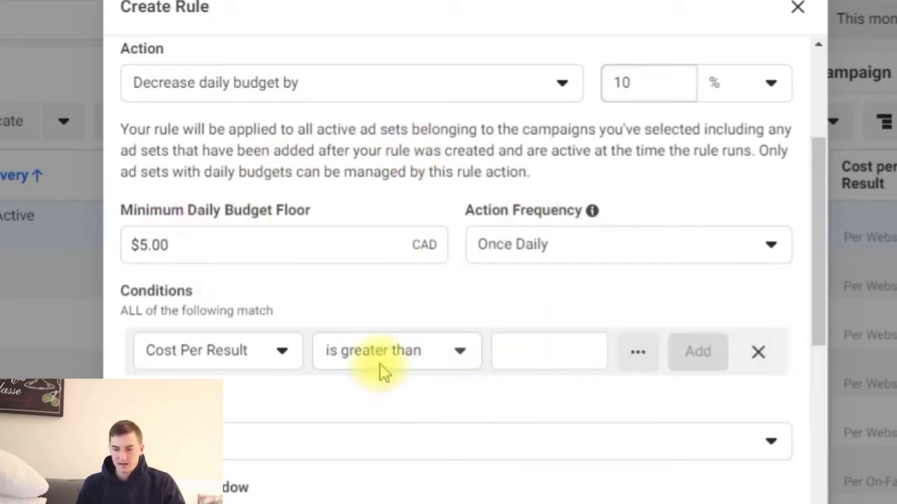
# Add the condition that Cost Per Result is greater than $12.
pyautogui.click(500, 352)
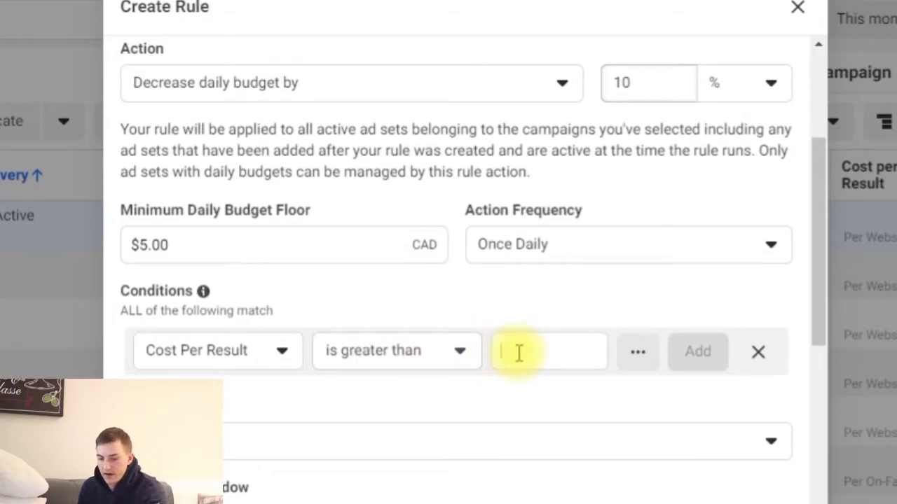
pyautogui.write('10')
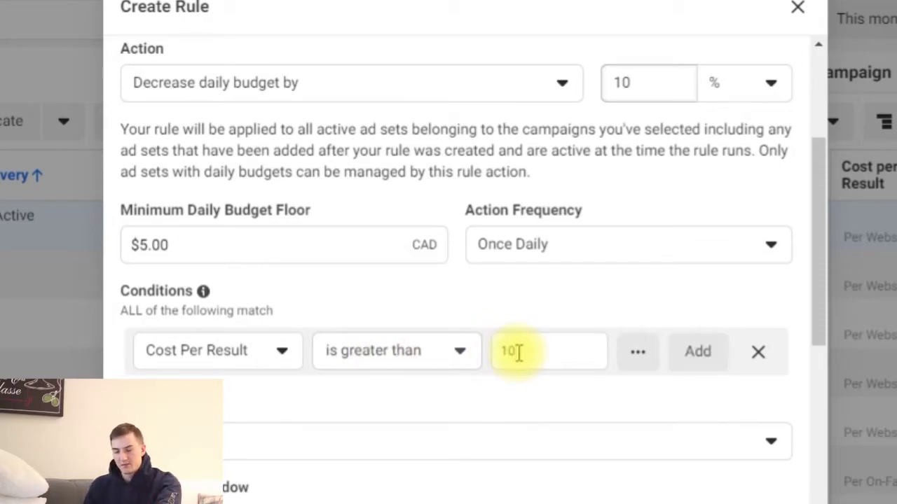
pyautogui.press('BackSpace')
pyautogui.write('2')
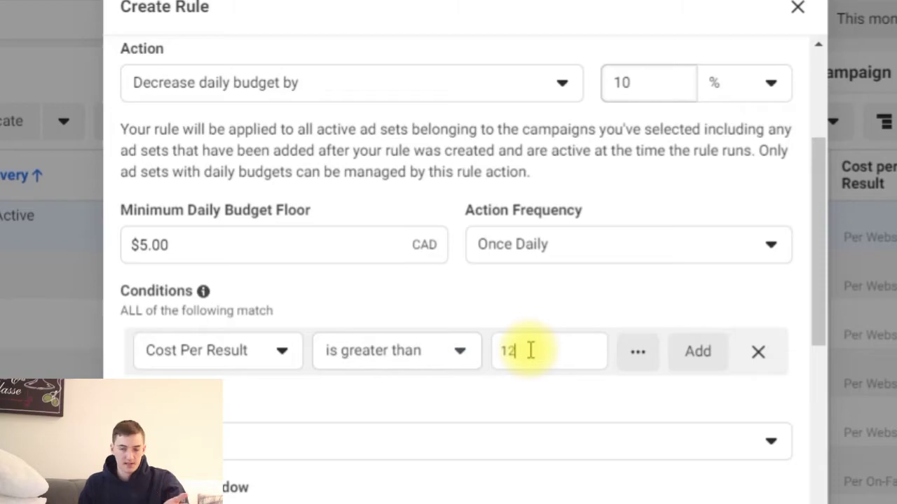
pyautogui.click(718, 357)
# Add a condition that Daily Budget is greater than $9.99 and set the time range to Last 7 days.
pyautogui.click(696, 346)
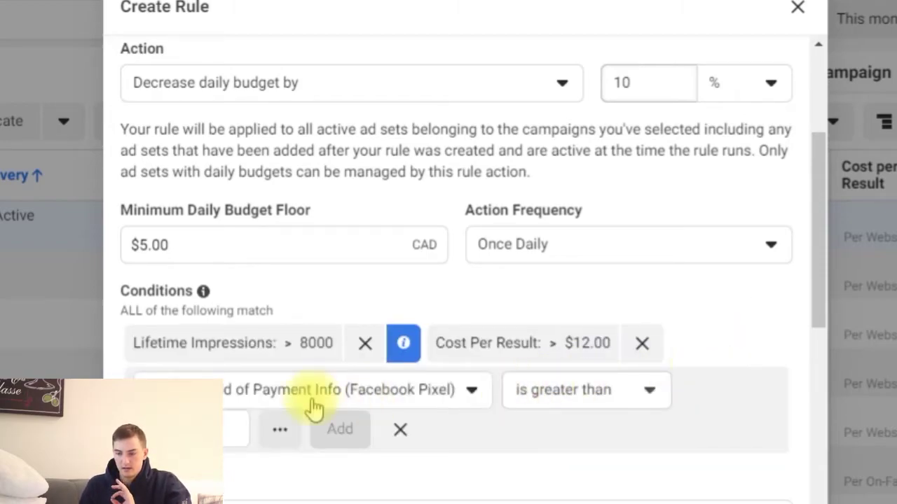
pyautogui.click(148, 391)
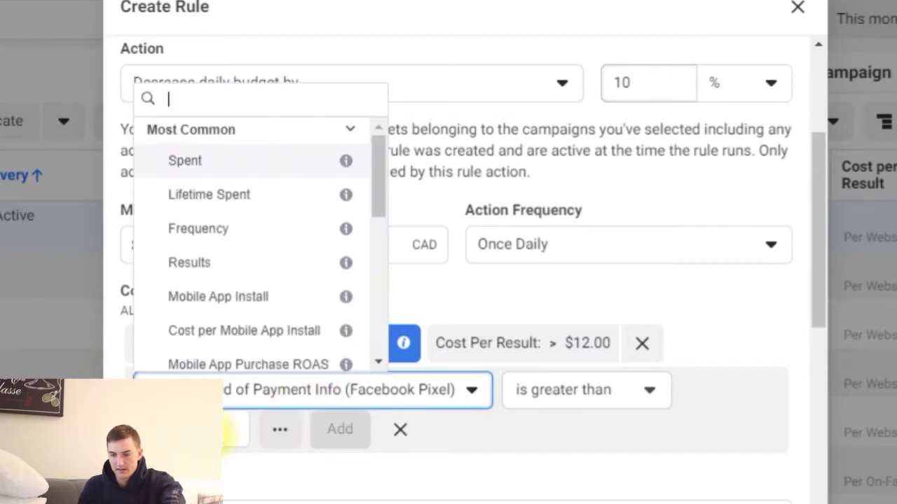
pyautogui.scroll(-3, 260, 366)
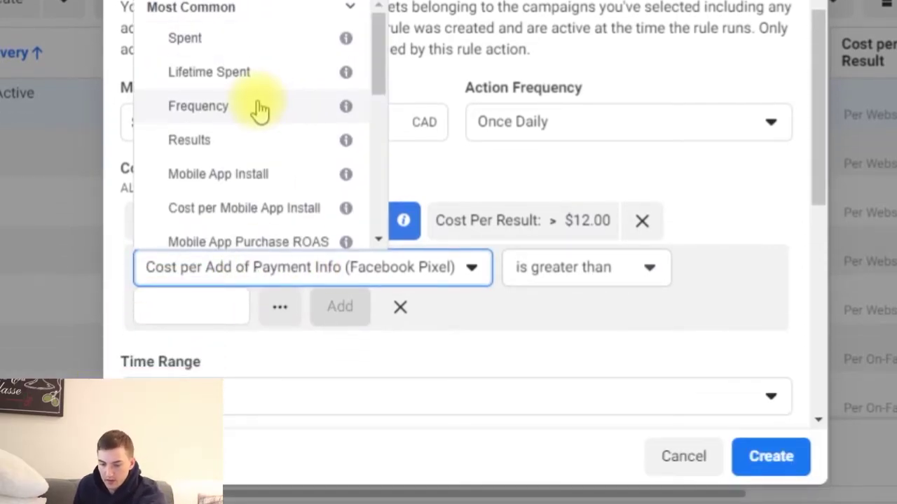
pyautogui.write('dail')
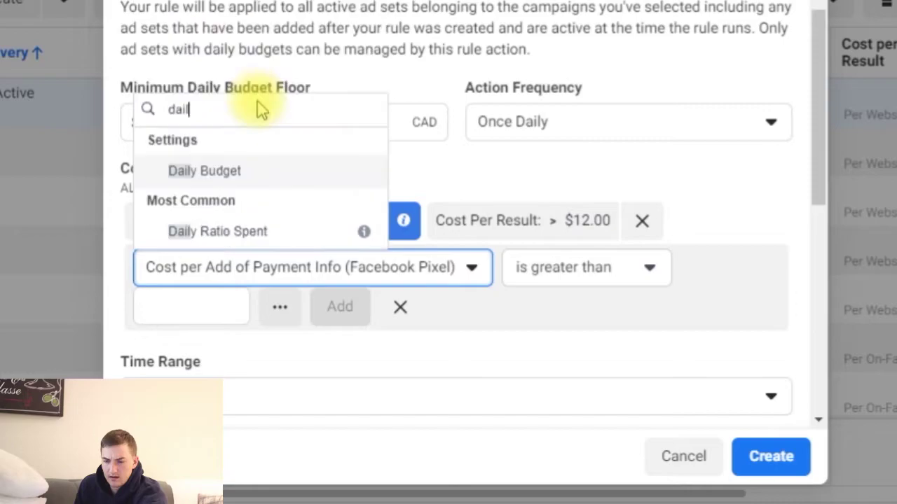
pyautogui.click(237, 377)
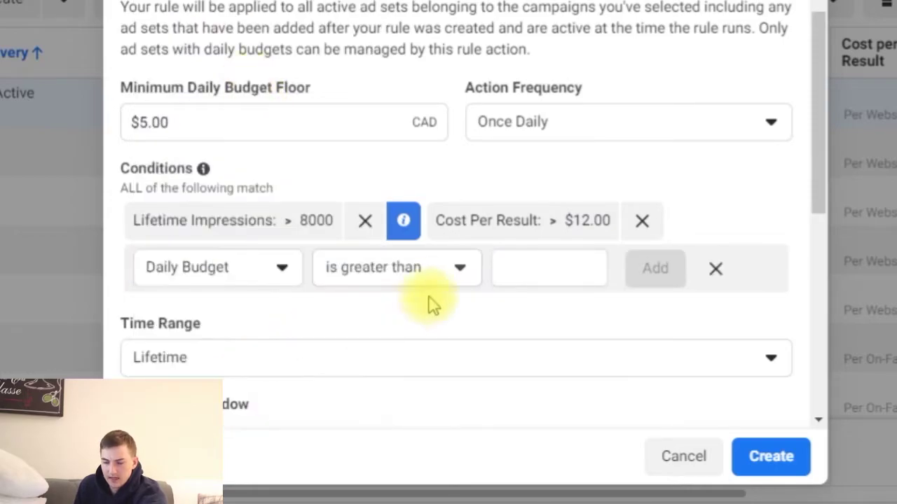
pyautogui.click(525, 267)
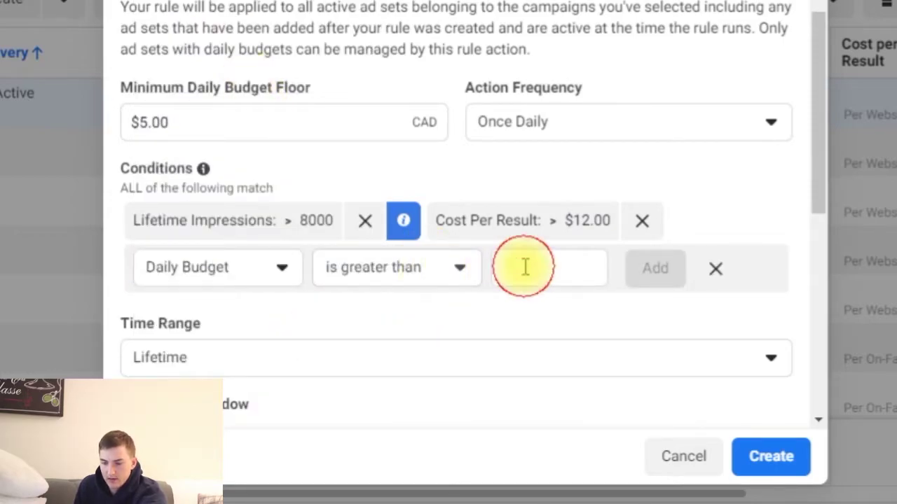
pyautogui.write('9.99')
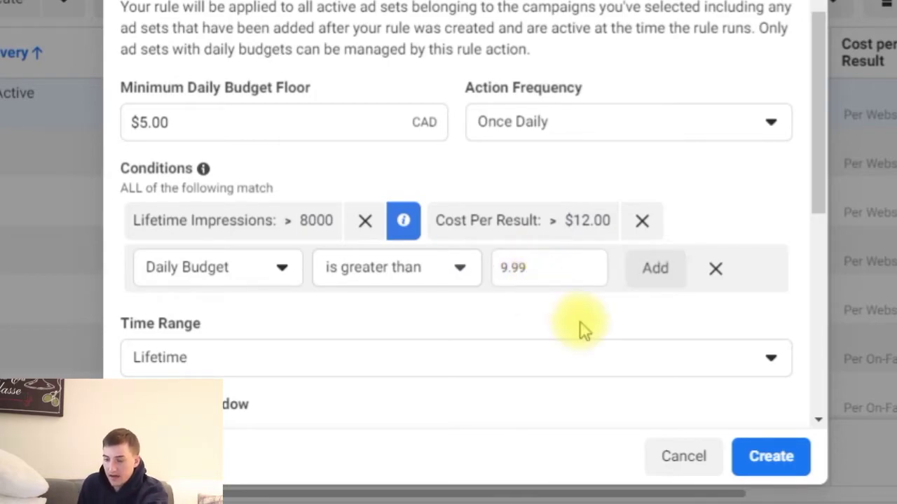
pyautogui.click(657, 273)
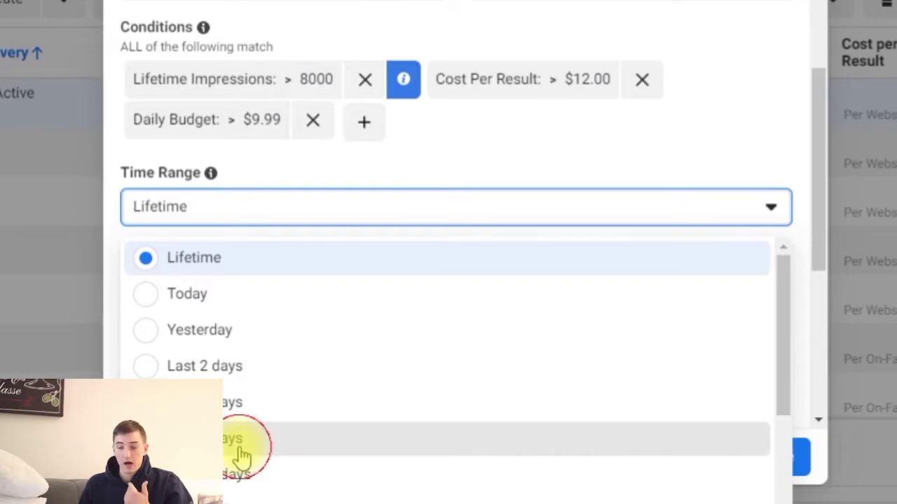
pyautogui.click(241, 456)
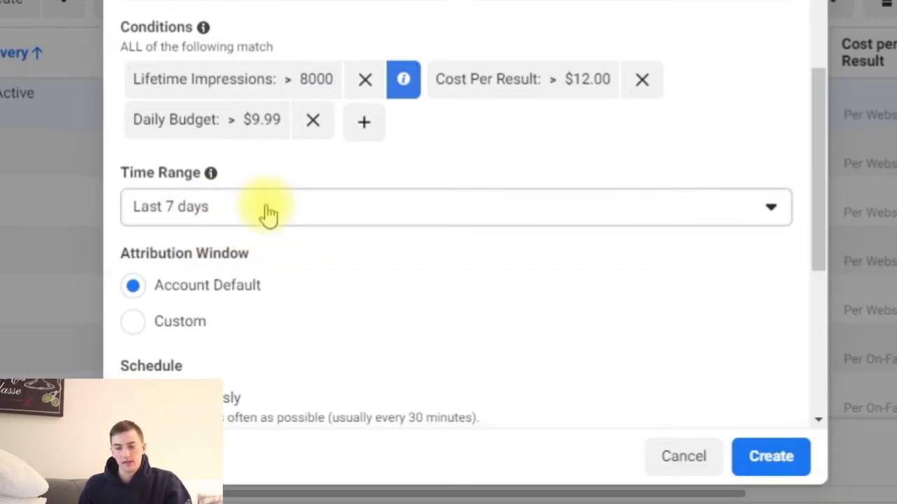
# Review the Scale down rule's schedule, notifications, conditions, budget floor and budget action.
pyautogui.scroll(-1, 343, 294)
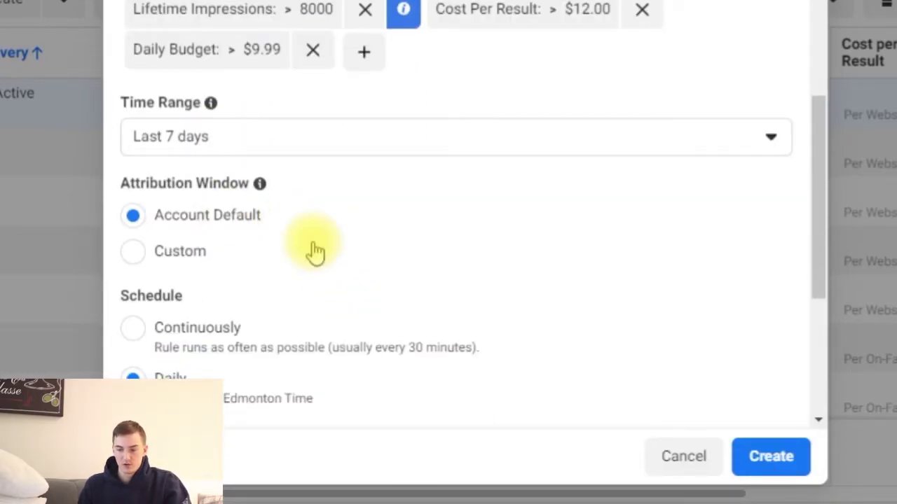
pyautogui.scroll(-2, 315, 253)
pyautogui.scroll(-2, 211, 281)
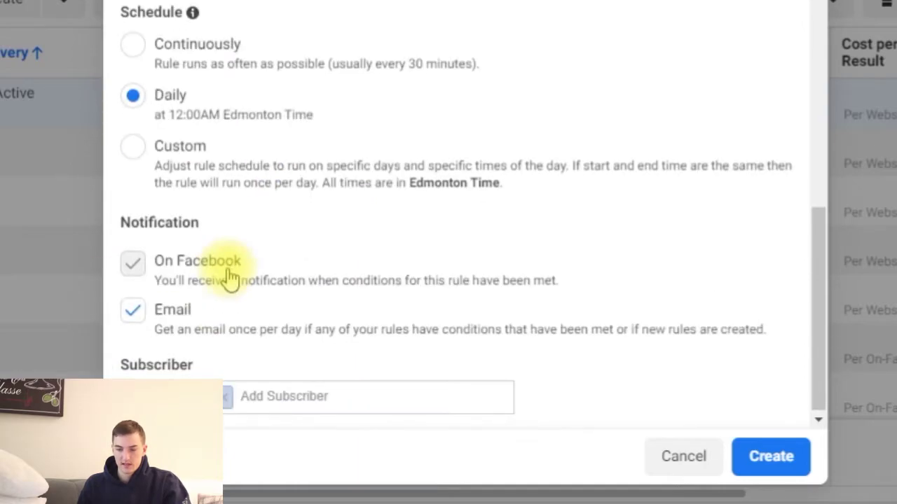
pyautogui.scroll(5, 430, 316)
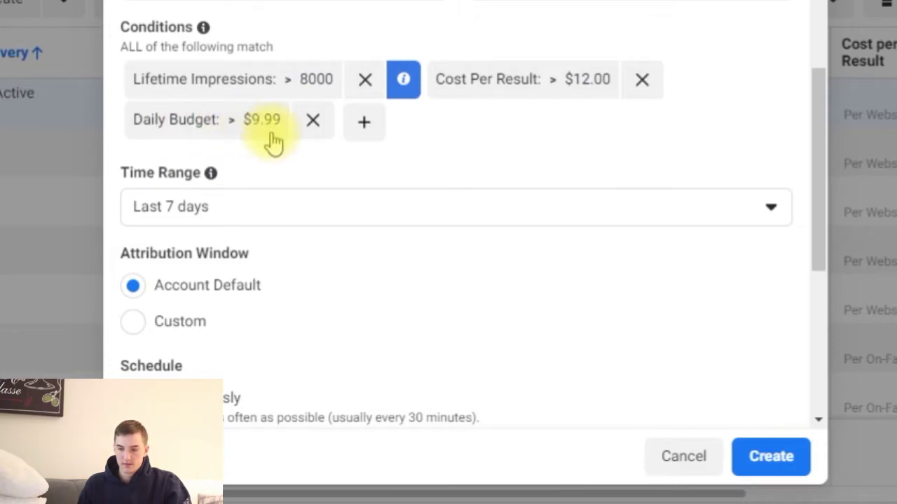
pyautogui.scroll(1, 271, 140)
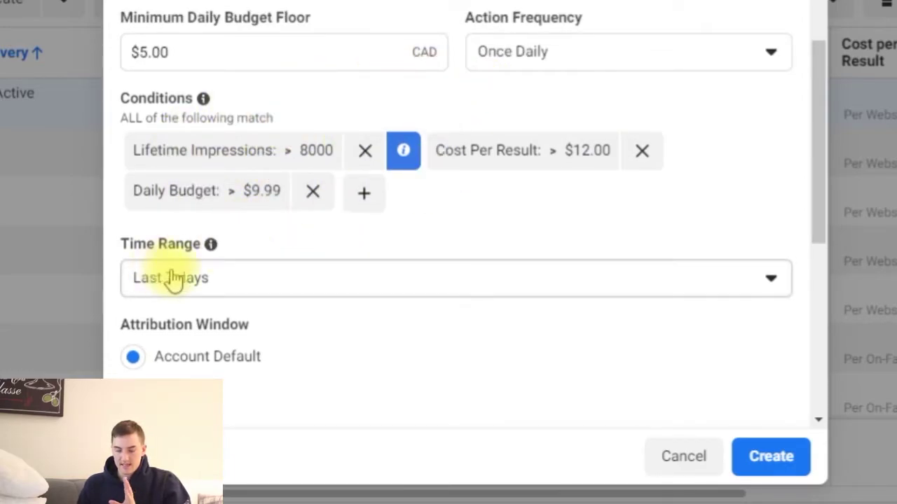
pyautogui.scroll(4, 386, 281)
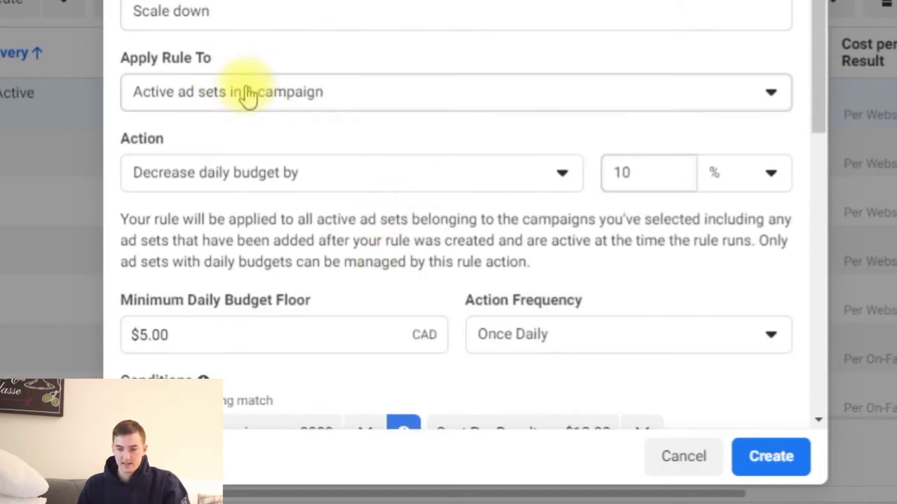
pyautogui.scroll(-3, 257, 105)
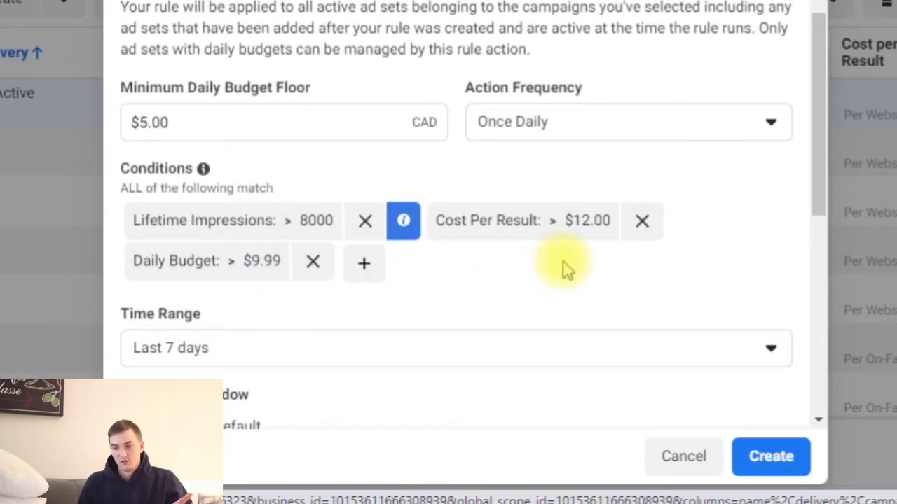
pyautogui.scroll(1, 557, 280)
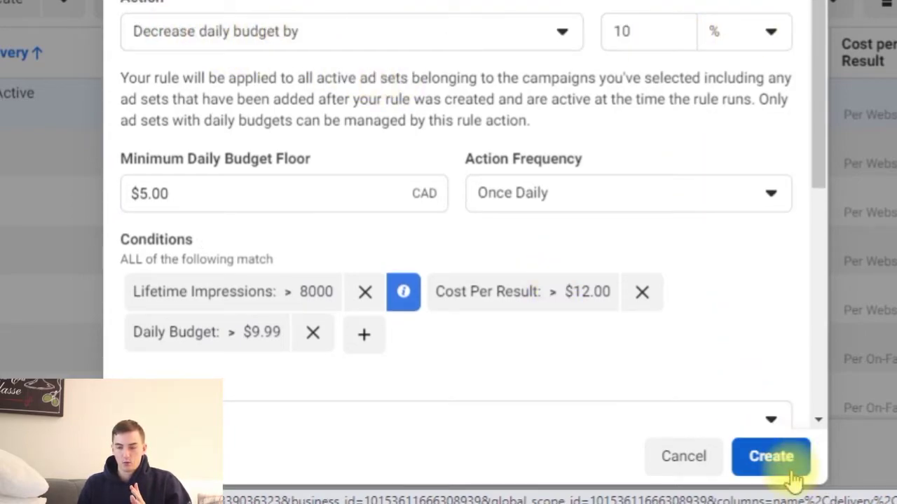
# Rename the rule from Scale down to "Kill".
pyautogui.scroll(2, 414, 35)
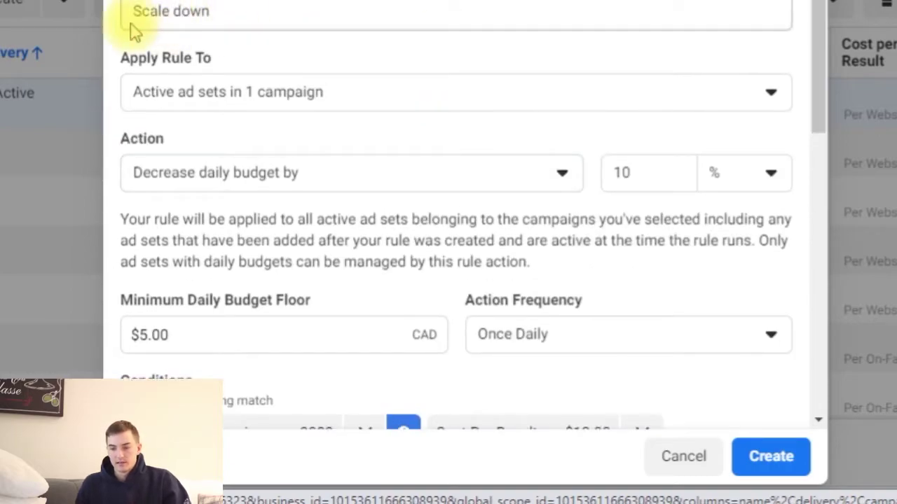
pyautogui.moveTo(222, 9); pyautogui.dragTo(91, 6)
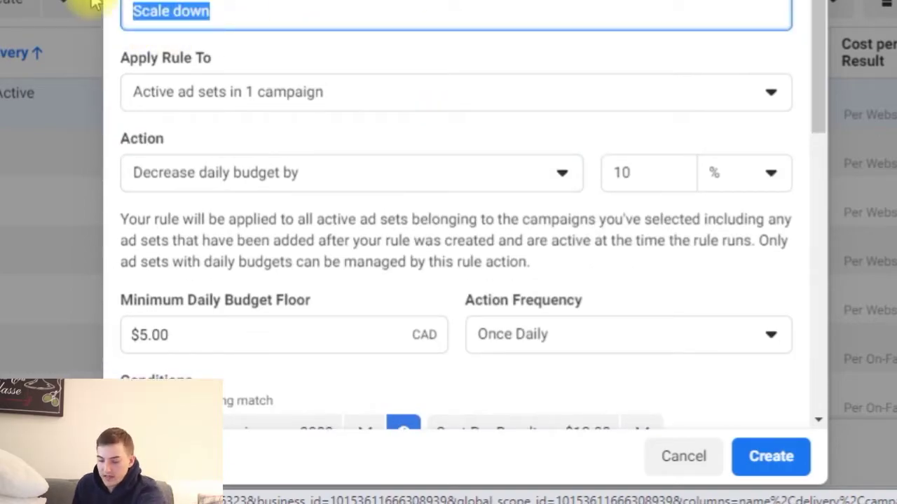
pyautogui.write('K')
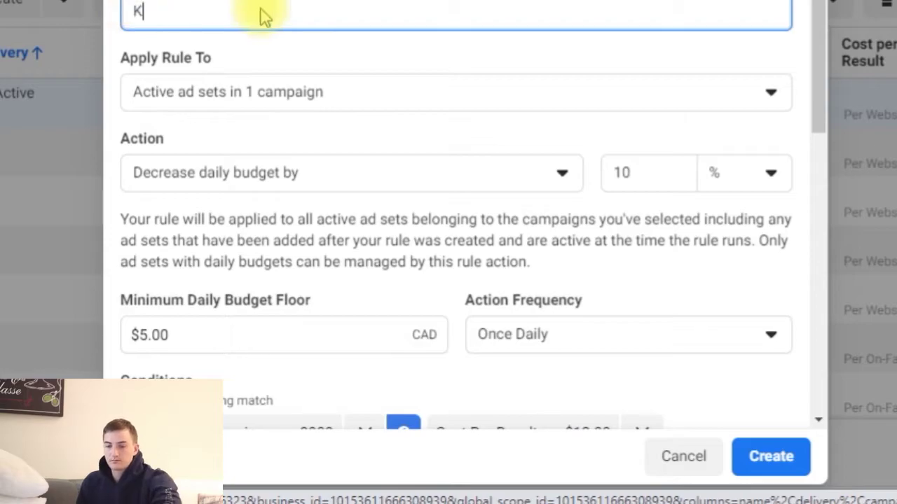
pyautogui.write('ill')
pyautogui.scroll(-3, 249, 74)
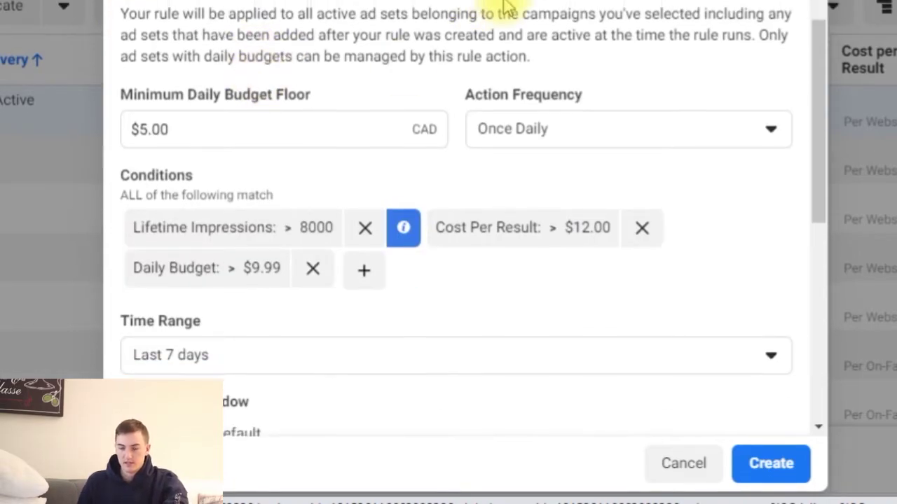
# Change the Kill rule's action to Turn off ad set.
pyautogui.scroll(2, 508, 28)
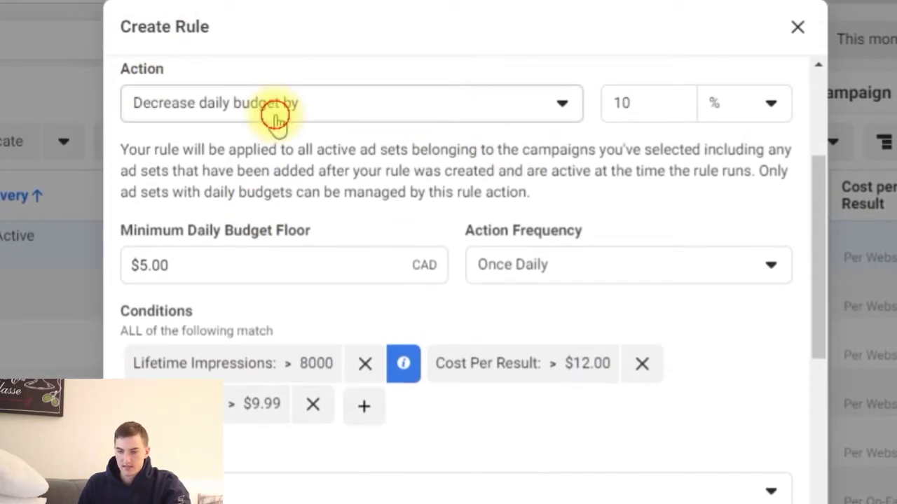
pyautogui.click(276, 122)
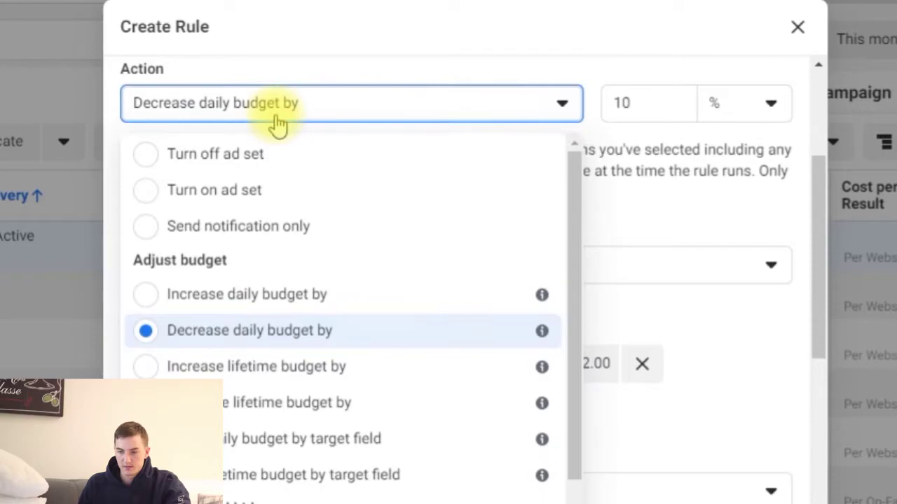
pyautogui.click(270, 155)
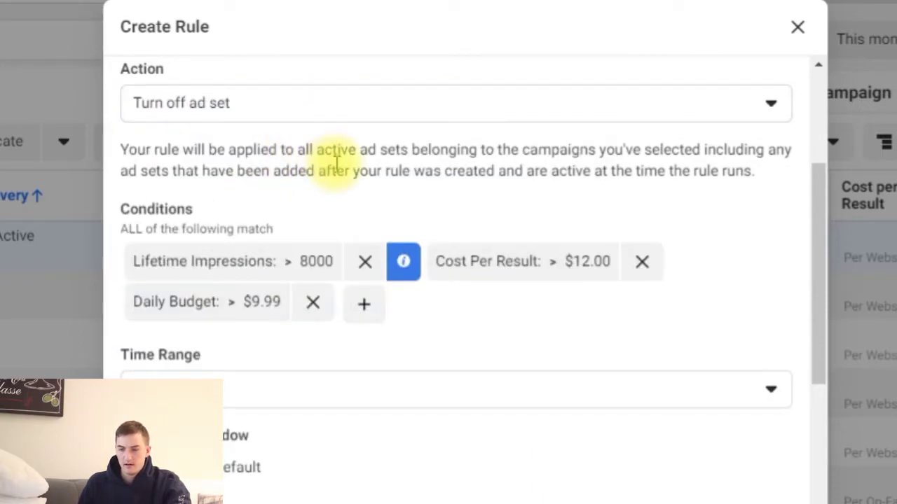
# Edit the Daily Budget condition so it applies when the budget is smaller than $10.
pyautogui.scroll(-1, 336, 163)
pyautogui.click(200, 246)
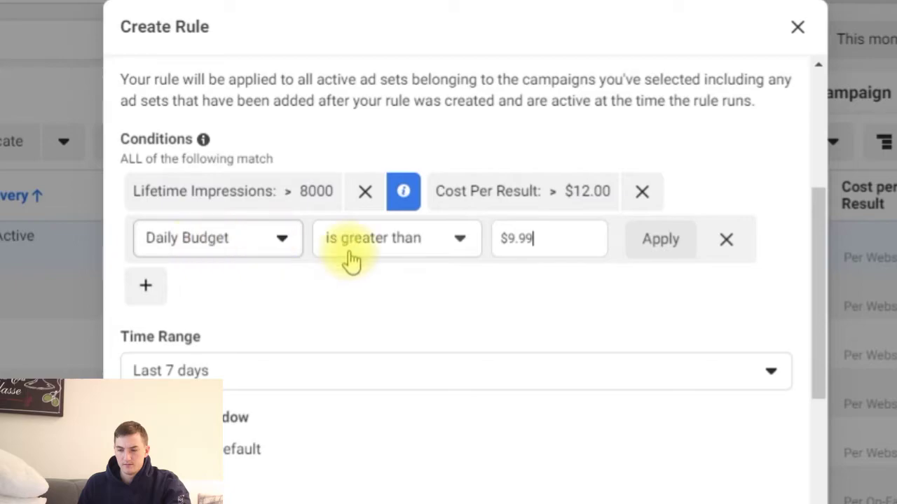
pyautogui.scroll(-2, 613, 239)
pyautogui.click(420, 172)
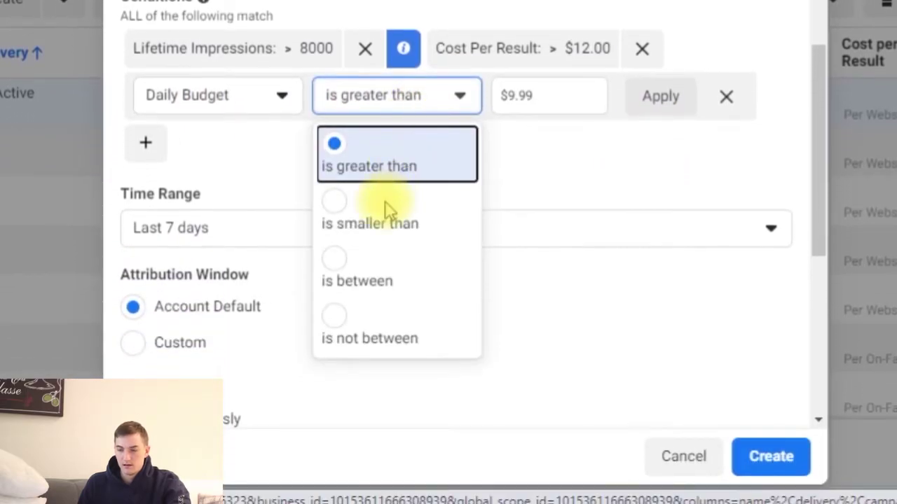
pyautogui.click(380, 206)
pyautogui.click(561, 99)
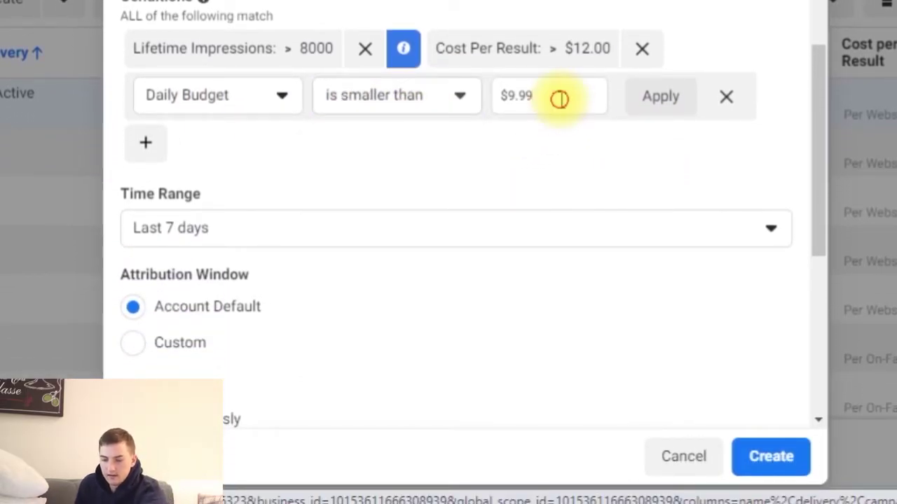
pyautogui.moveTo(559, 99); pyautogui.dragTo(474, 90)
pyautogui.write('10')
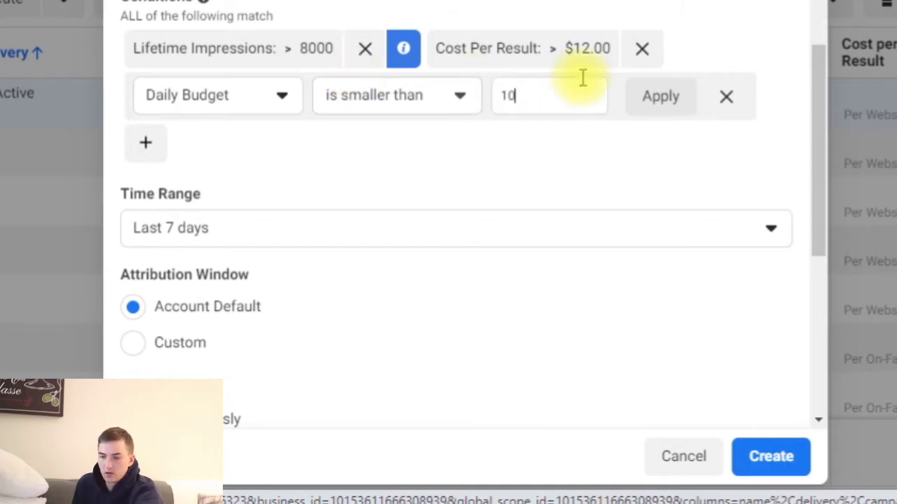
pyautogui.click(665, 101)
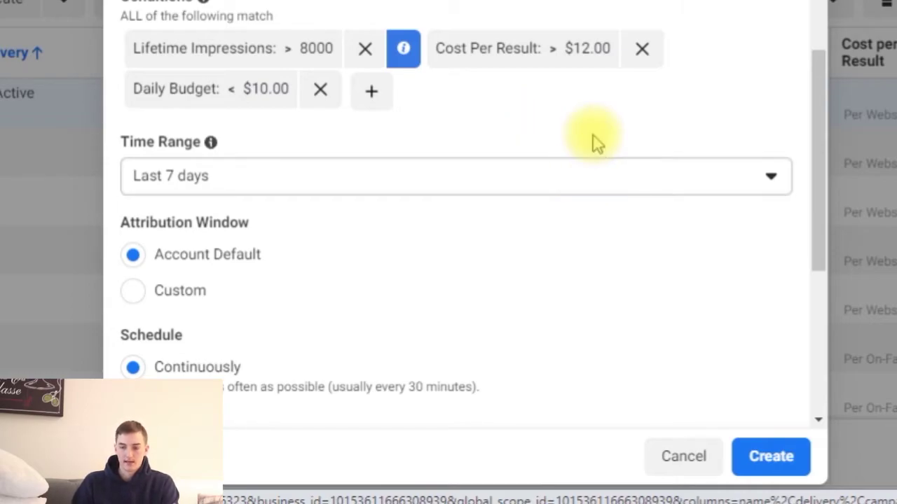
pyautogui.scroll(-5, 595, 140)
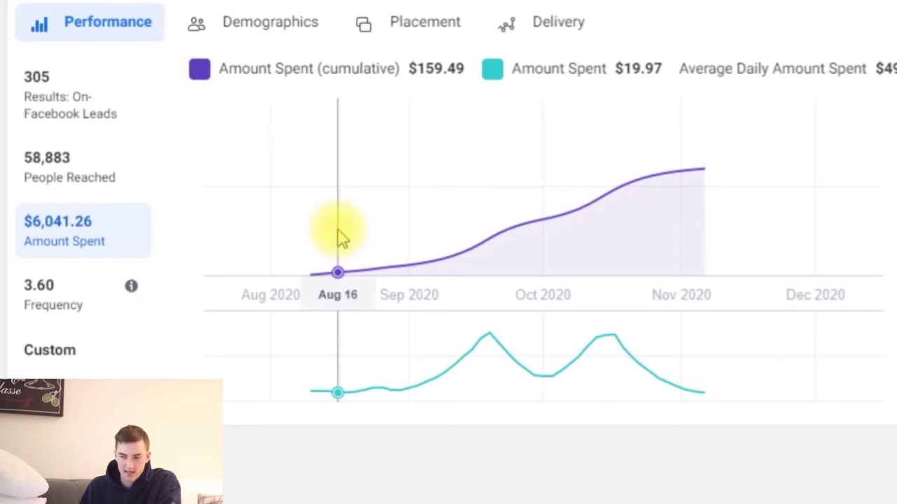